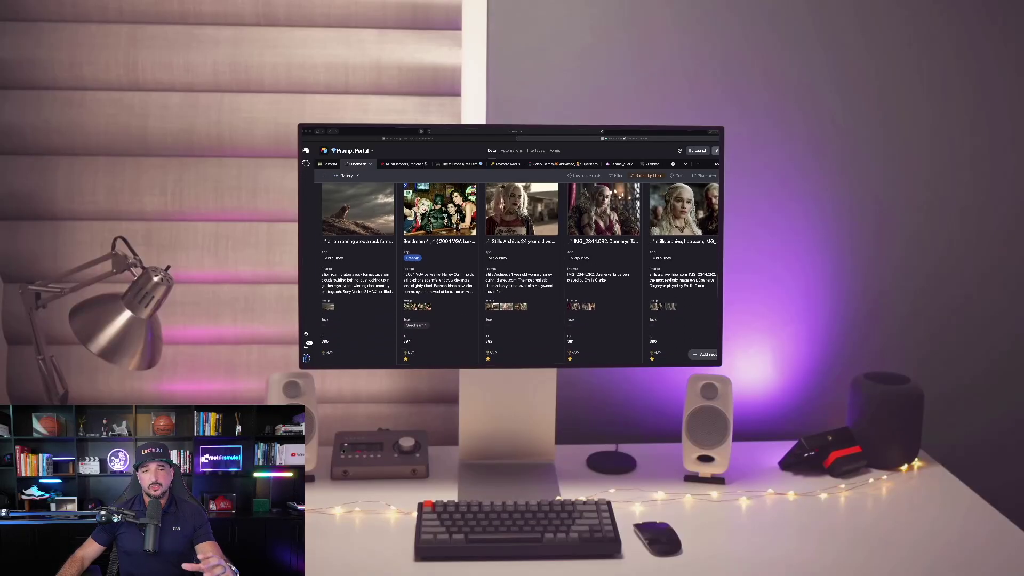
Step through the Canva prompt slides and select the Live TV basketball broadcast prompt text
{"action": "scroll", "coordinate": [520, 267], "scroll_direction": "down", "scroll_amount": 5}
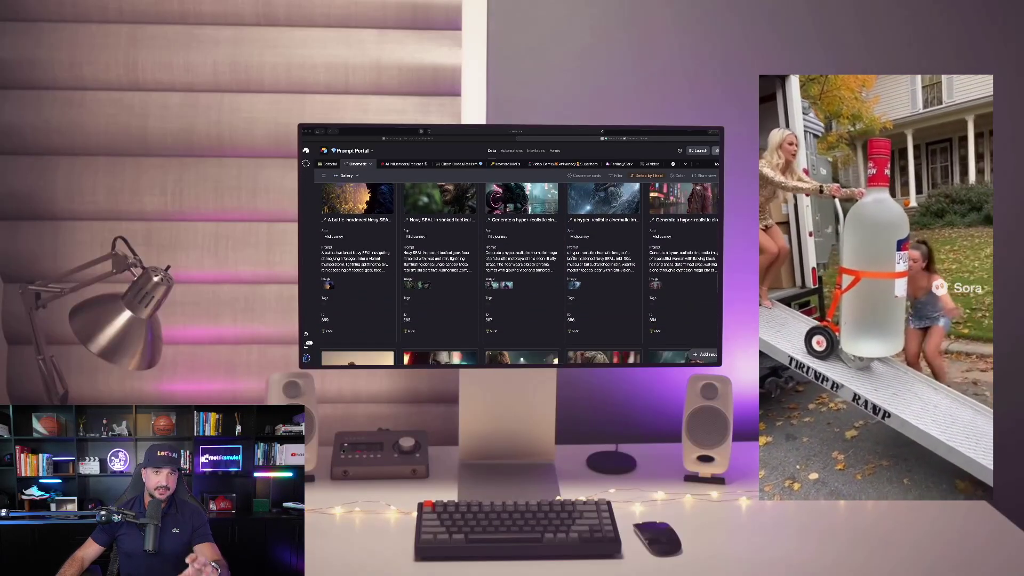
{"action": "scroll", "coordinate": [565, 257], "scroll_direction": "down", "scroll_amount": 5}
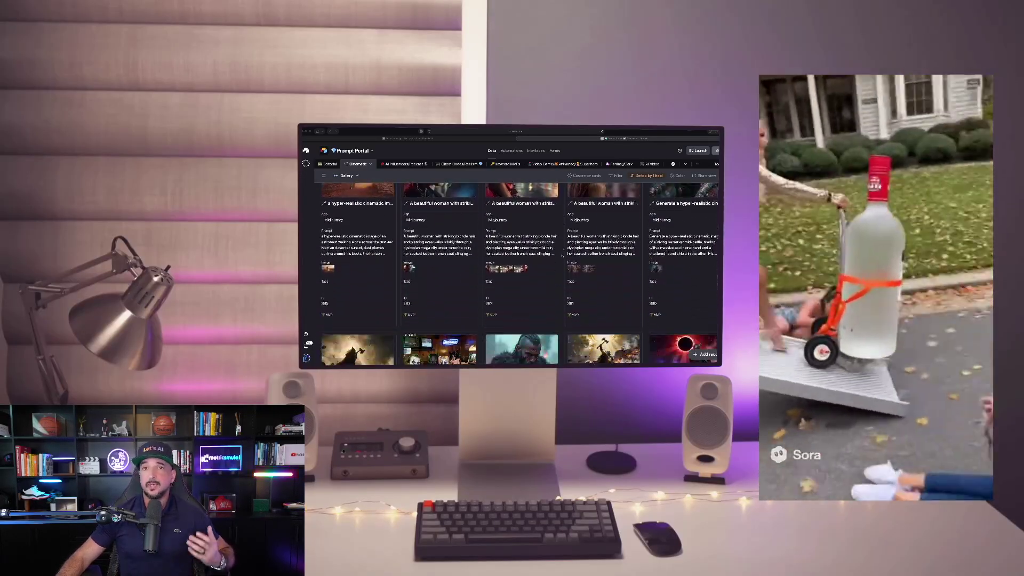
{"action": "scroll", "coordinate": [562, 256], "scroll_direction": "down", "scroll_amount": 5}
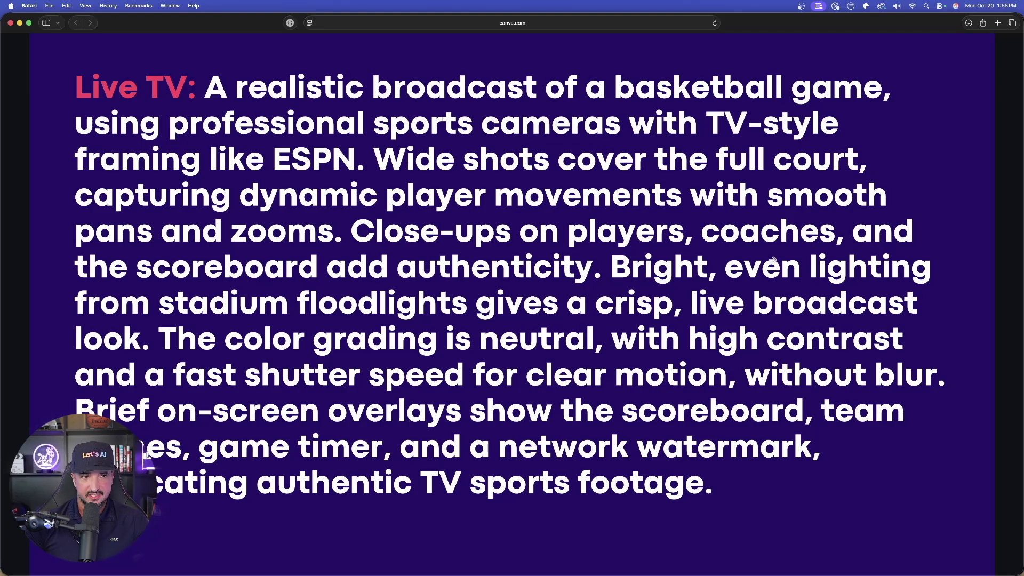
{"action": "left_click", "coordinate": [955, 319]}
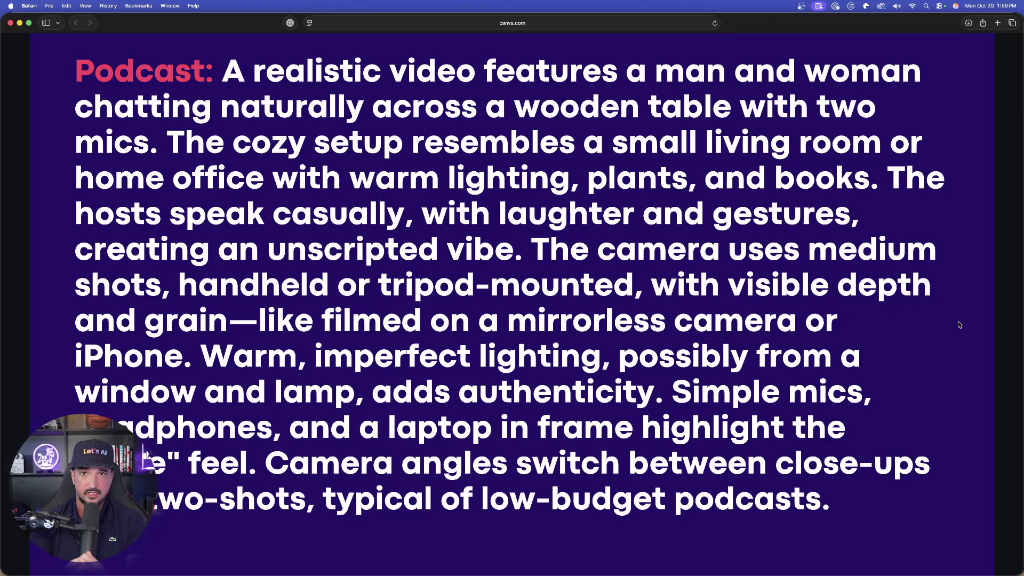
{"action": "left_click", "coordinate": [958, 324]}
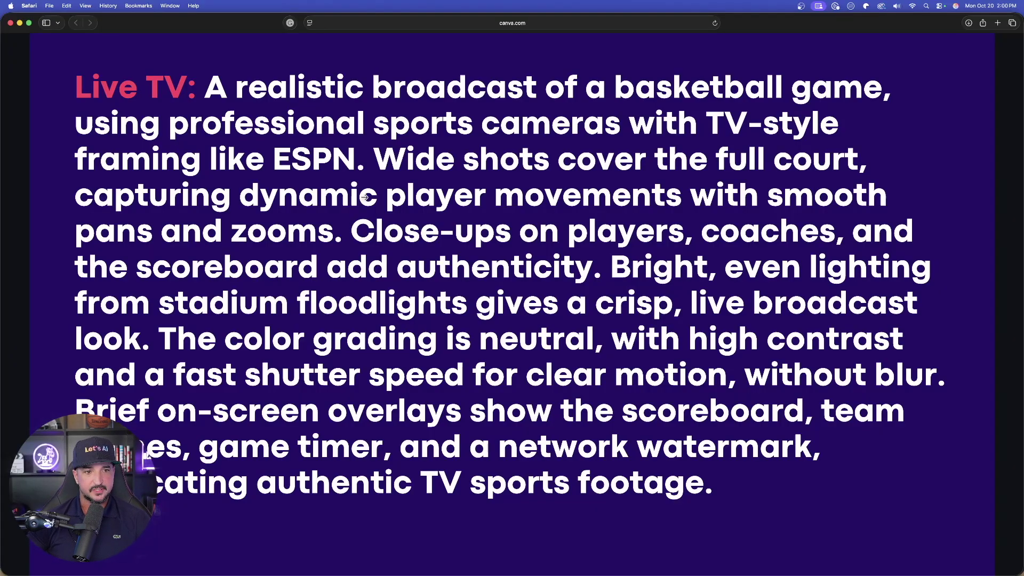
{"action": "left_click_drag", "start_coordinate": [204, 86], "coordinate": [708, 488]}
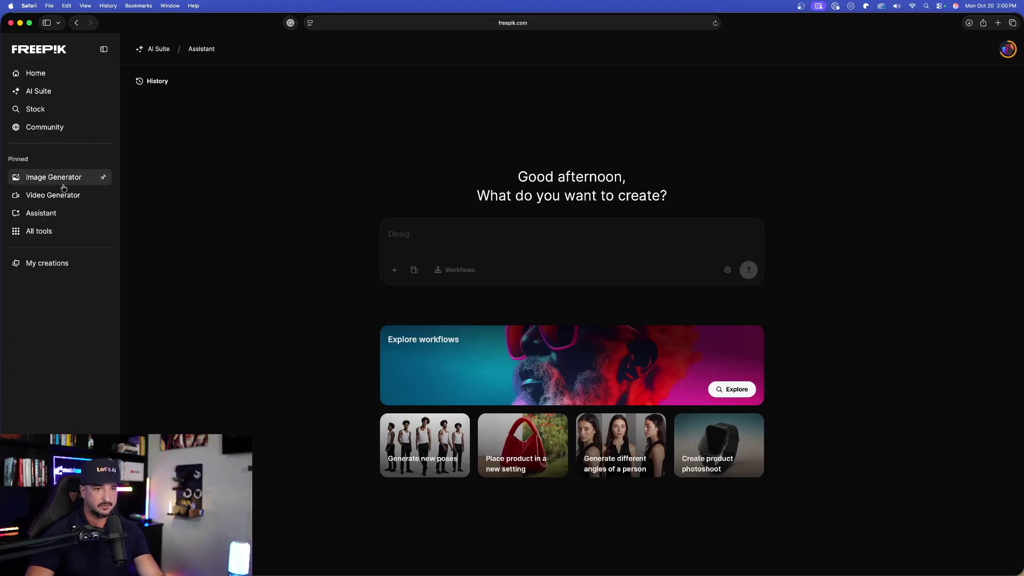
In the Video Generator, choose OpenAI Sora 2 and paste the basketball broadcast prompt
{"action": "left_click", "coordinate": [80, 196]}
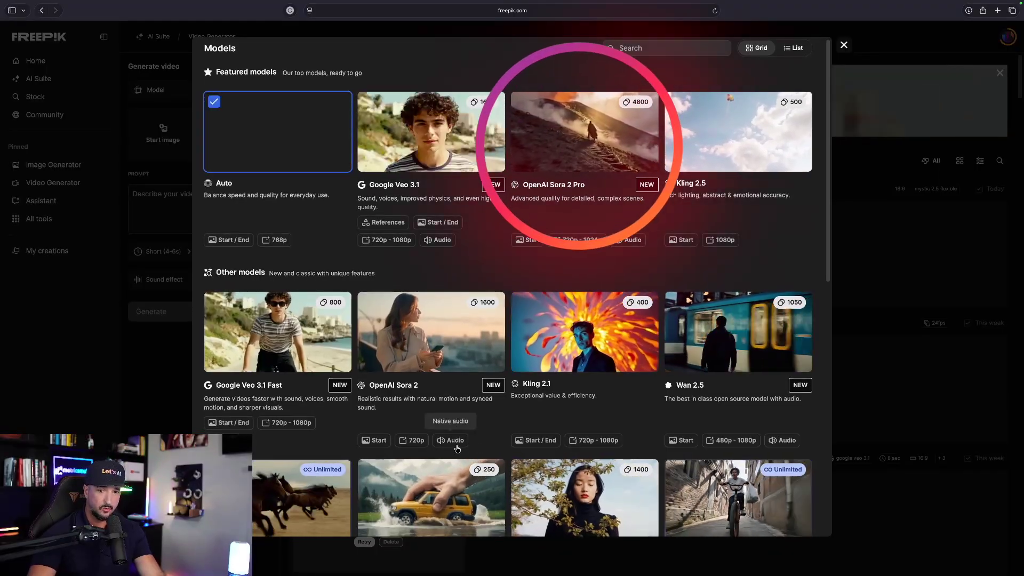
{"action": "scroll", "coordinate": [425, 401], "scroll_direction": "down", "scroll_amount": 1}
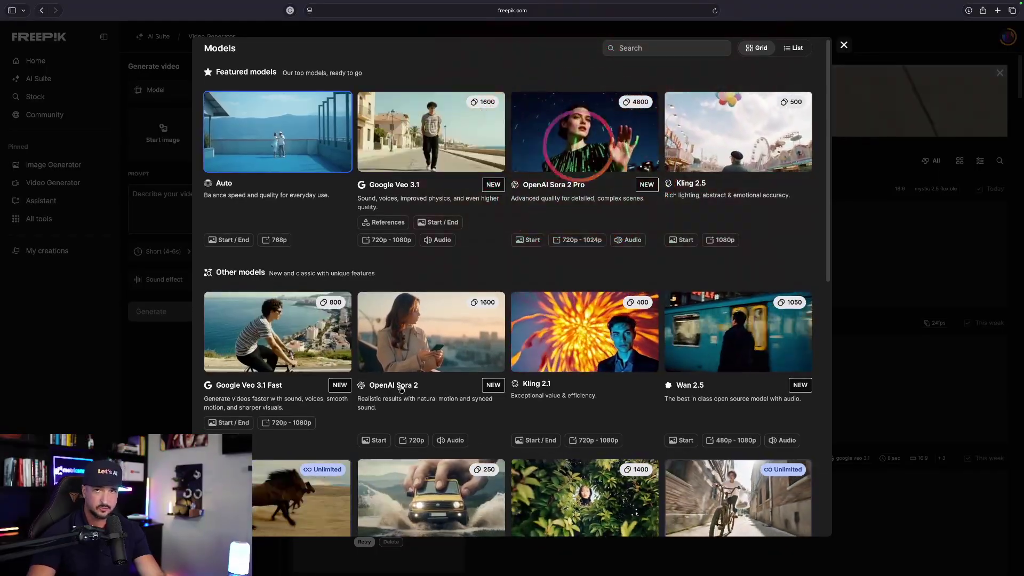
{"action": "left_click", "coordinate": [401, 389]}
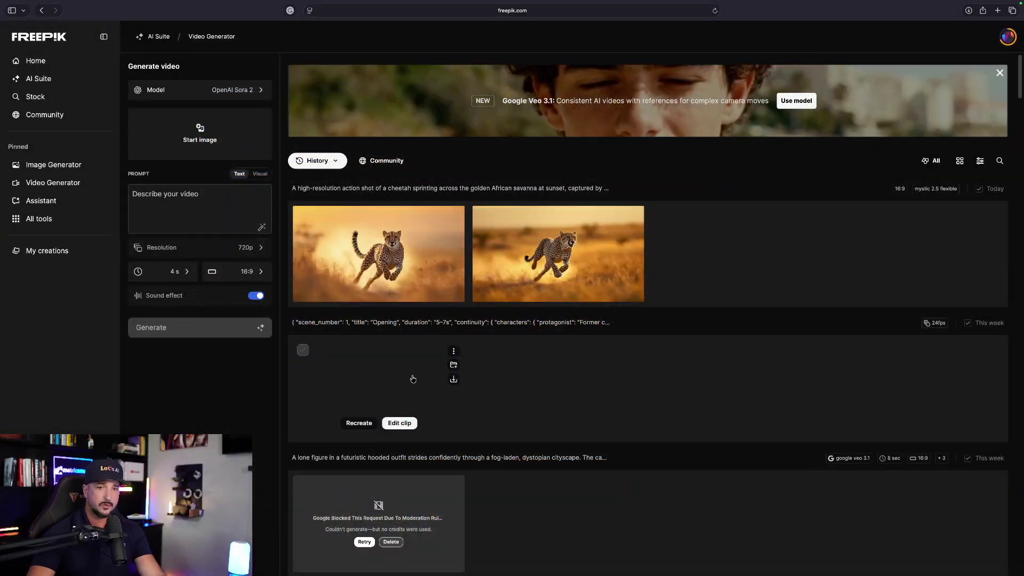
{"action": "left_click", "coordinate": [176, 211]}
{"action": "key", "text": "super+v"}
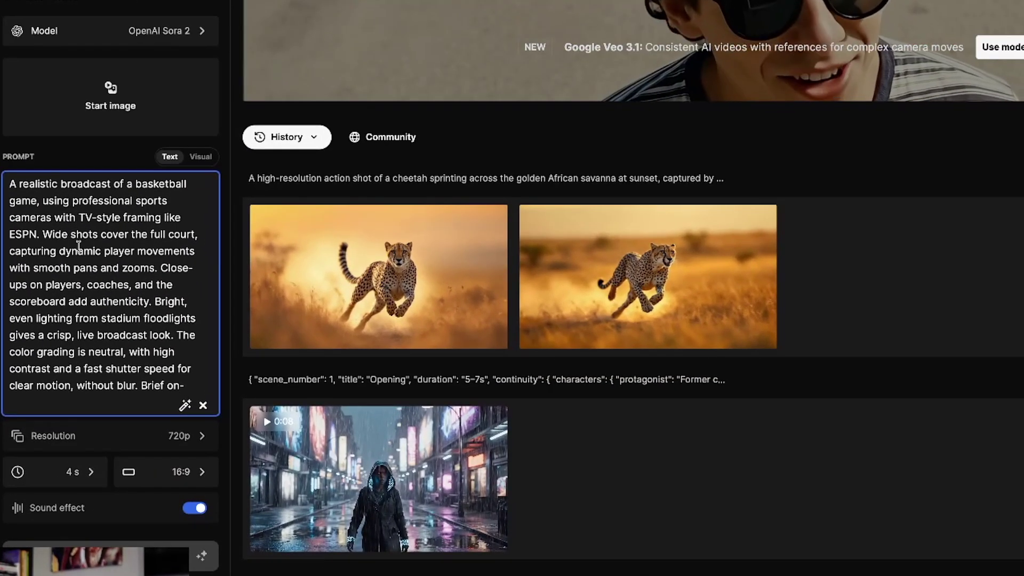
Set the video duration to 8 seconds and review the prompt
{"action": "scroll", "coordinate": [91, 247], "scroll_direction": "down", "scroll_amount": 1}
{"action": "scroll", "coordinate": [91, 246], "scroll_direction": "up", "scroll_amount": 2}
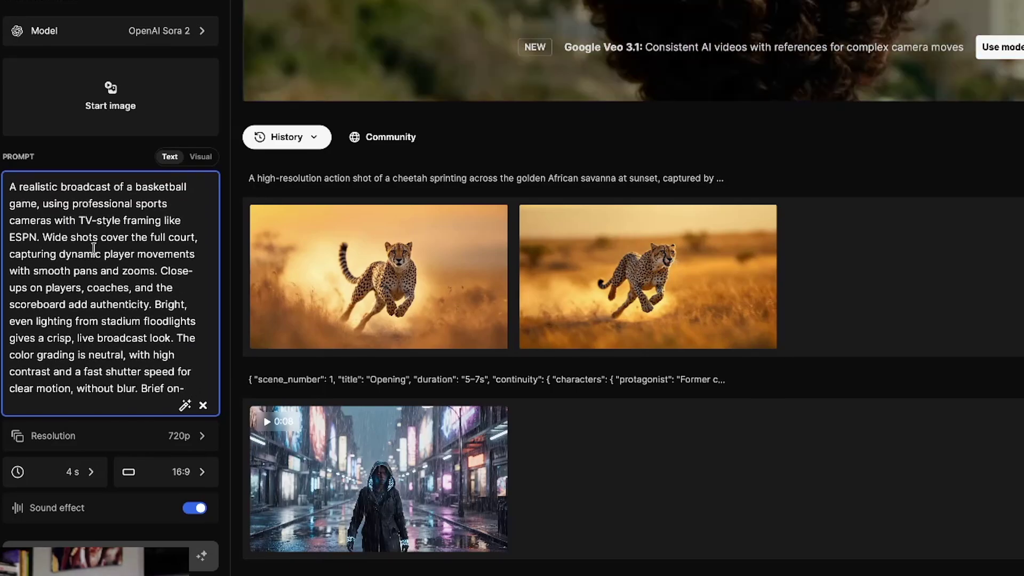
{"action": "left_click", "coordinate": [75, 472]}
{"action": "left_click", "coordinate": [154, 475]}
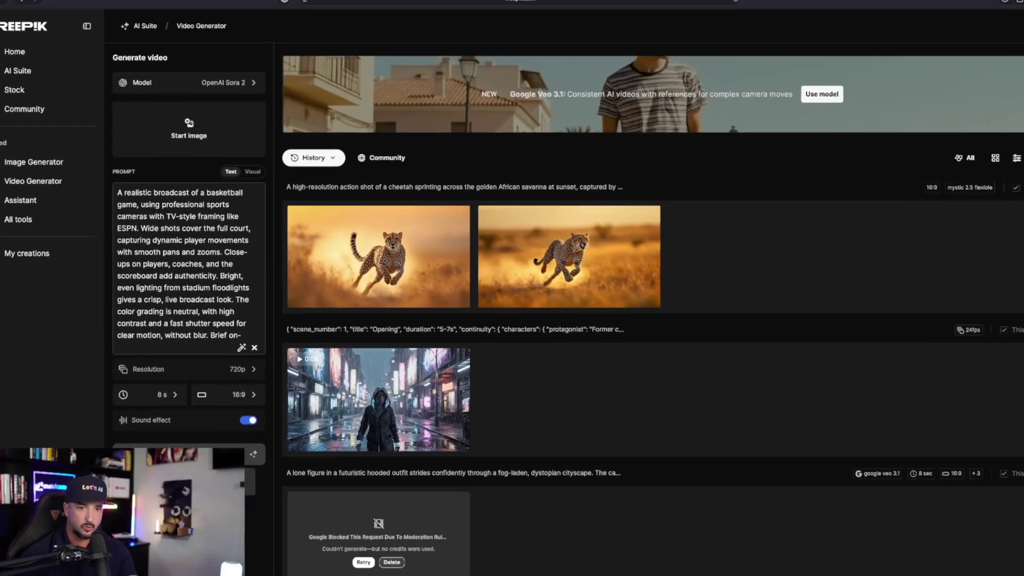
{"action": "left_click", "coordinate": [122, 291]}
{"action": "scroll", "coordinate": [206, 263], "scroll_direction": "up", "scroll_amount": 3}
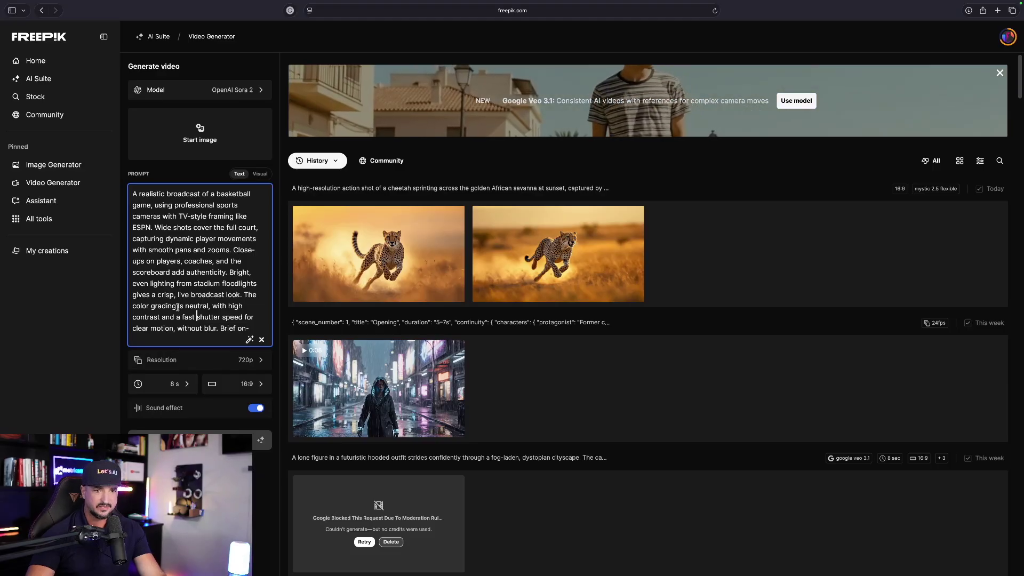
Try OpenAI Sora 2 Pro as the model, then switch back to OpenAI Sora 2
{"action": "left_click", "coordinate": [250, 90]}
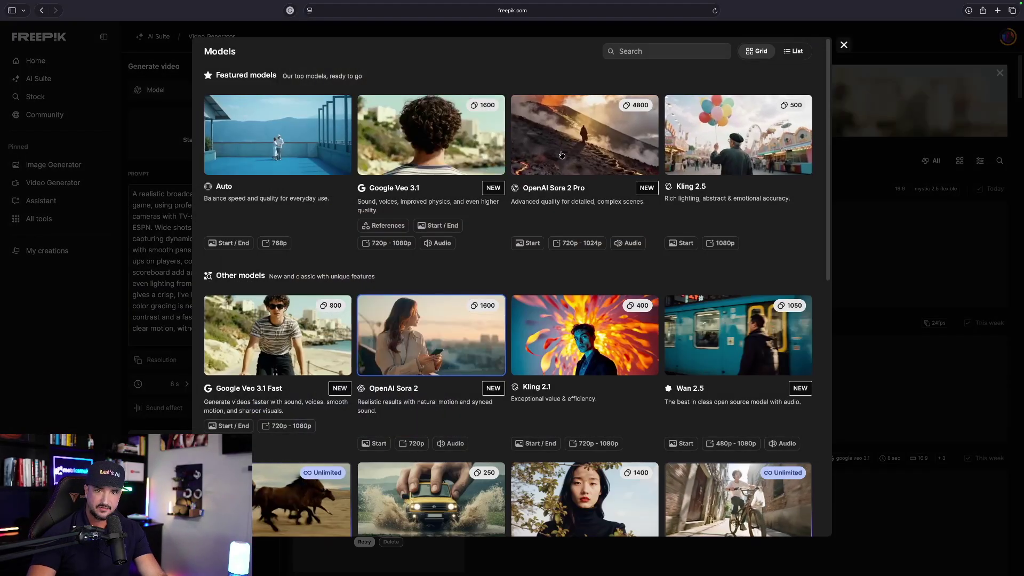
{"action": "left_click", "coordinate": [576, 155]}
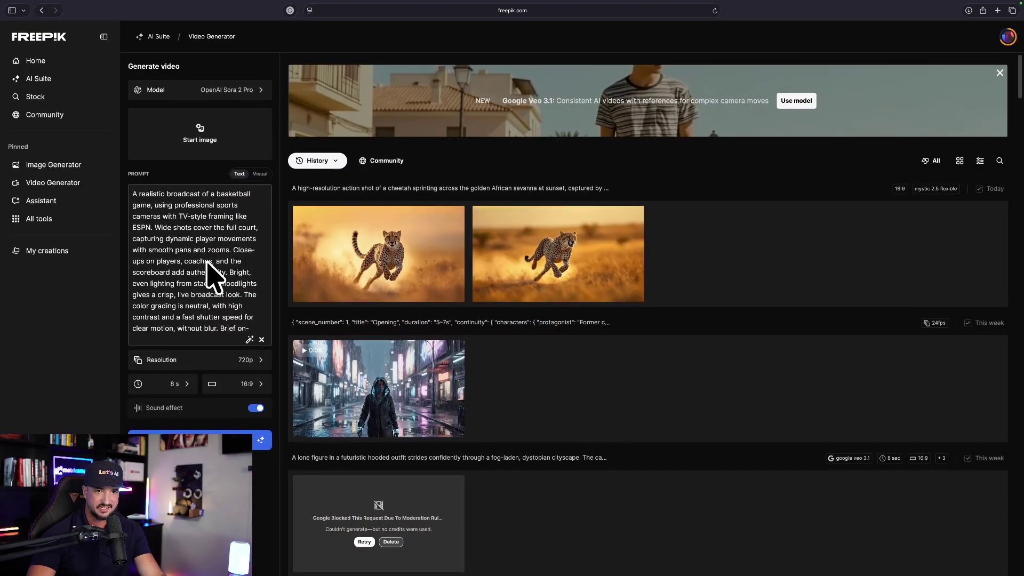
{"action": "scroll", "coordinate": [211, 257], "scroll_direction": "down", "scroll_amount": 3}
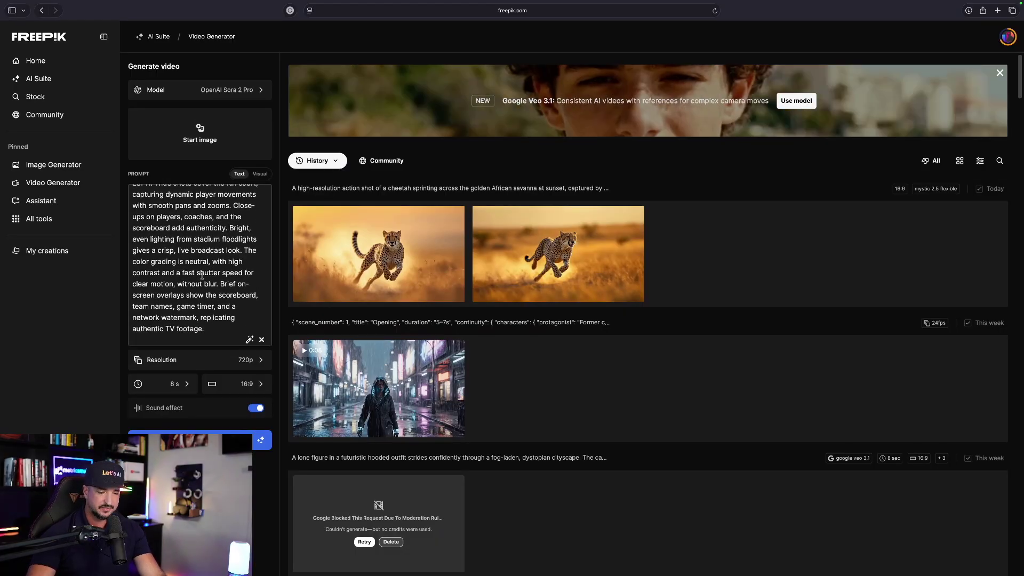
{"action": "scroll", "coordinate": [202, 267], "scroll_direction": "up", "scroll_amount": 5}
{"action": "left_click", "coordinate": [230, 89]}
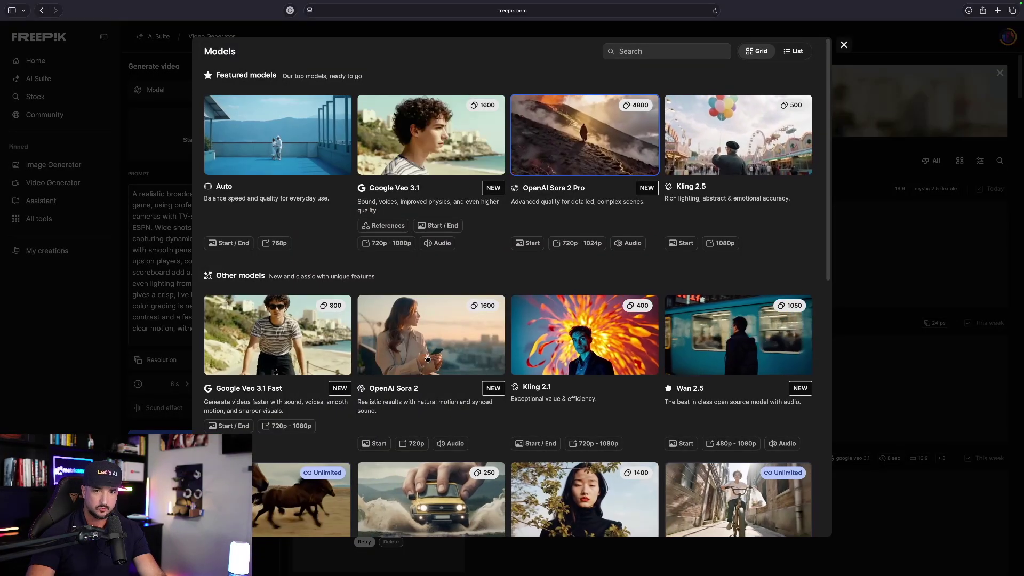
{"action": "left_click", "coordinate": [427, 358]}
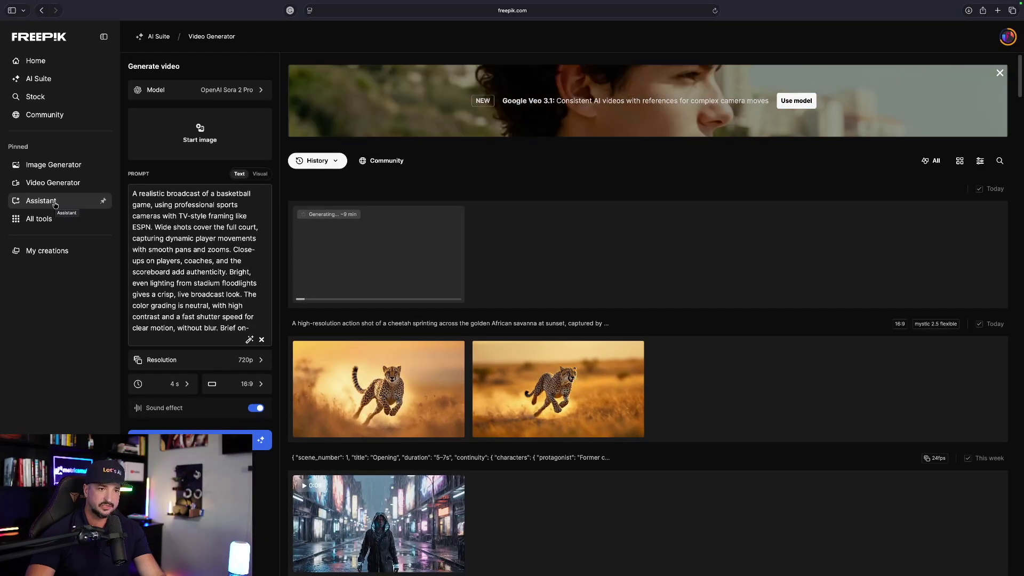
Go to the Assistant page while the basketball clip generates
{"action": "left_click", "coordinate": [54, 204]}
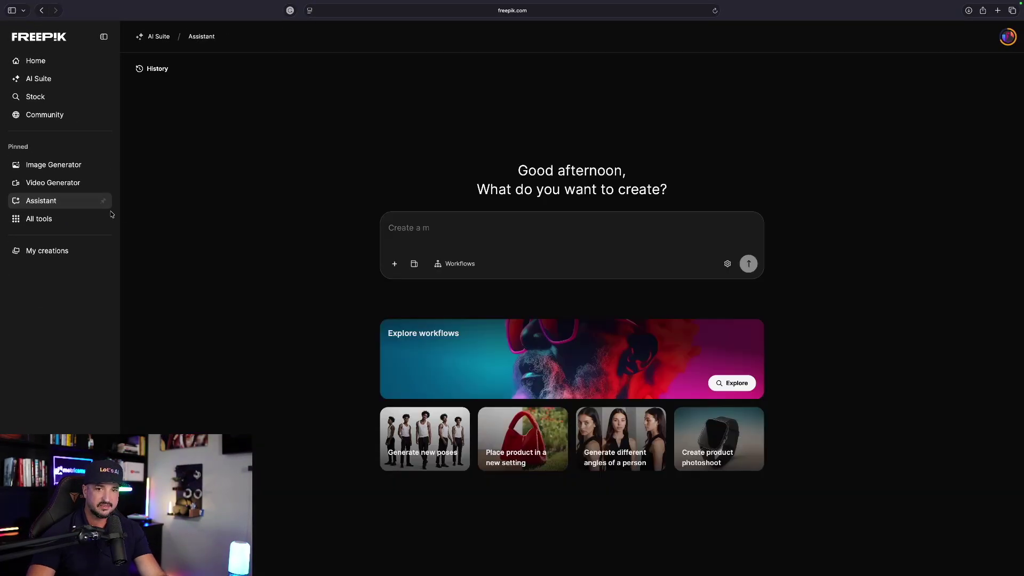
Ask the Assistant to rewrite the pasted basketball prompt shorter, then select the condensed reply
{"action": "left_click", "coordinate": [427, 233]}
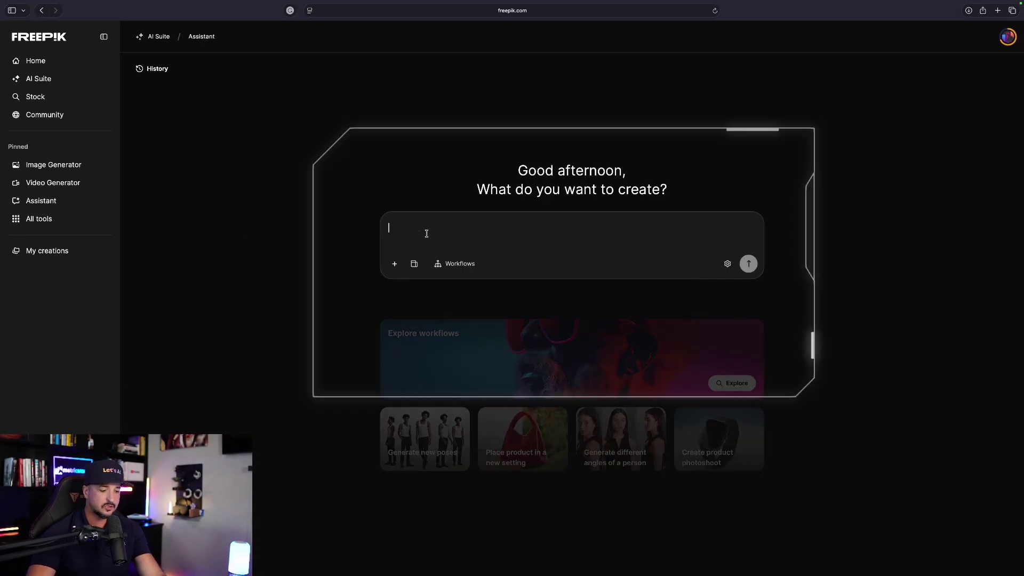
{"action": "type", "text": "A realistic broadcast of a basketball game, using professional sports cameras with TV-style framing like ESPN. Wide shots cover the full court, capturing dynamic player movements with smooth pans and zooms. Close-ups on players, coaches, and the scoreboard add authenticity. Bright, even lighting from stadium floodlights gives a crisp, live broadcast look. The color grading is neutral, with high contrast and a fast shutter speed for clear motion, without blur. Brief on-screen overlays show the scoreboard, team names, game timer, and a network watermark, replicating authentic TV sports footage."}
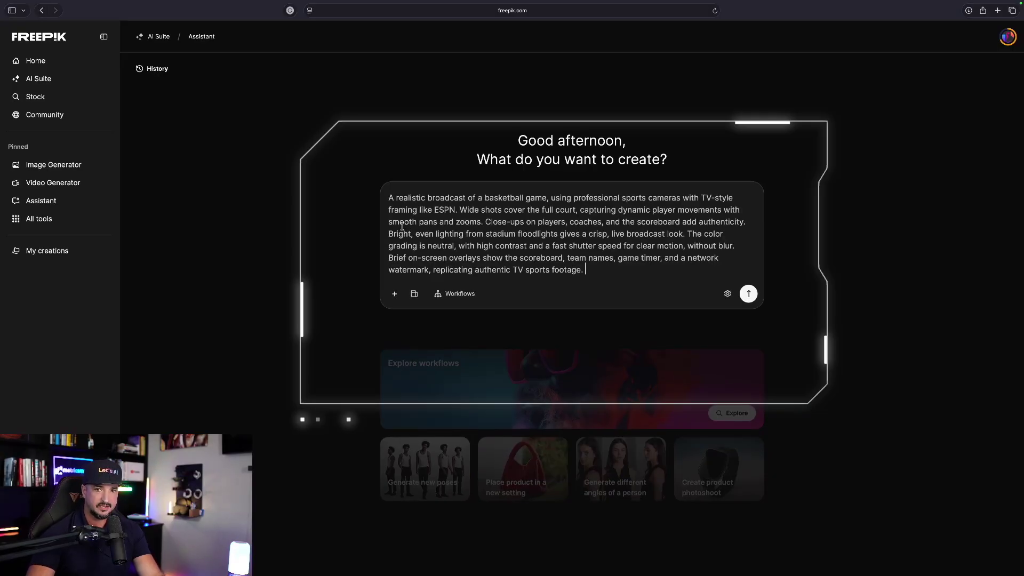
{"action": "key", "text": "shift+Return"}
{"action": "key", "text": "shift+Return"}
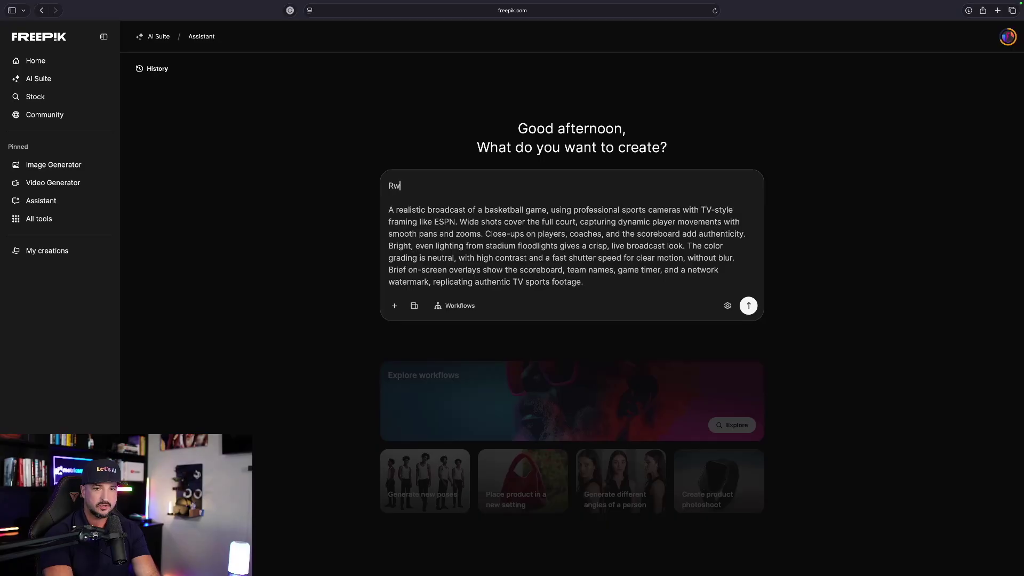
{"action": "type", "text": "Rw"}
{"action": "key", "text": "BackSpace"}
{"action": "type", "text": "ewrite this prompt, keep same style, aesthetics and subject but condense it to make it shrot"}
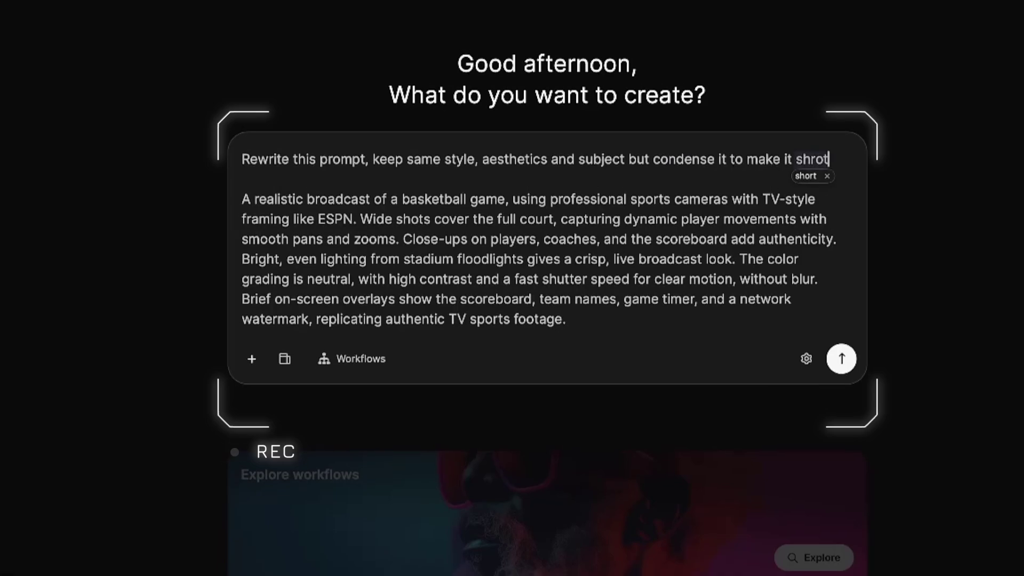
{"action": "type", "text": "rter:"}
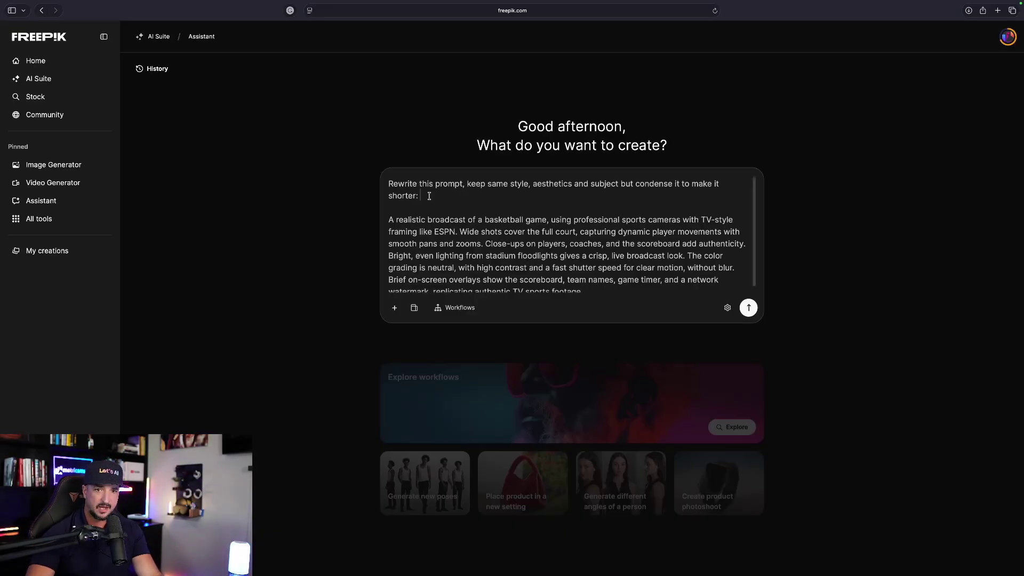
{"action": "left_click", "coordinate": [745, 307]}
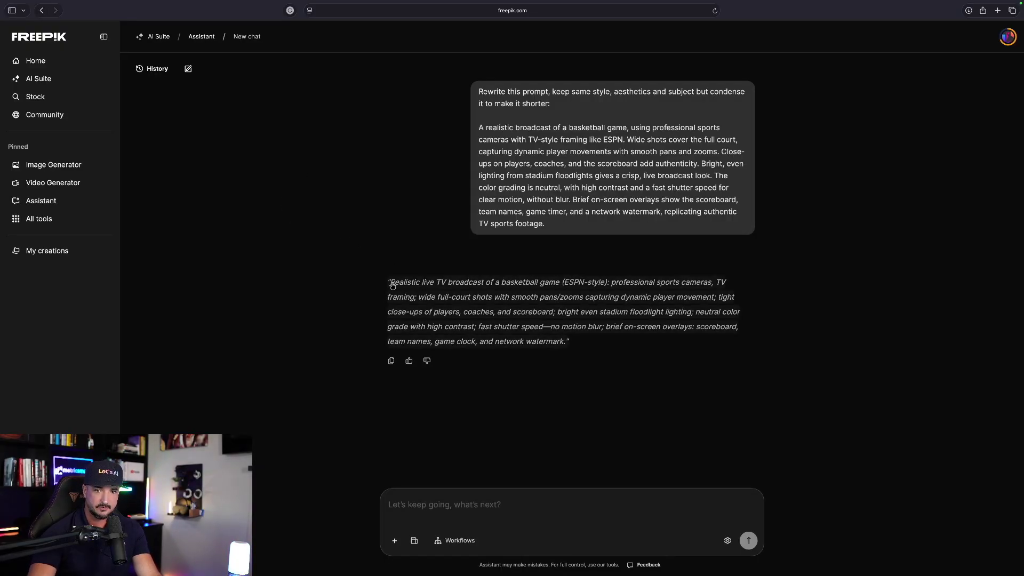
{"action": "left_click_drag", "start_coordinate": [389, 283], "coordinate": [541, 342]}
{"action": "key", "text": "ctrl+c"}
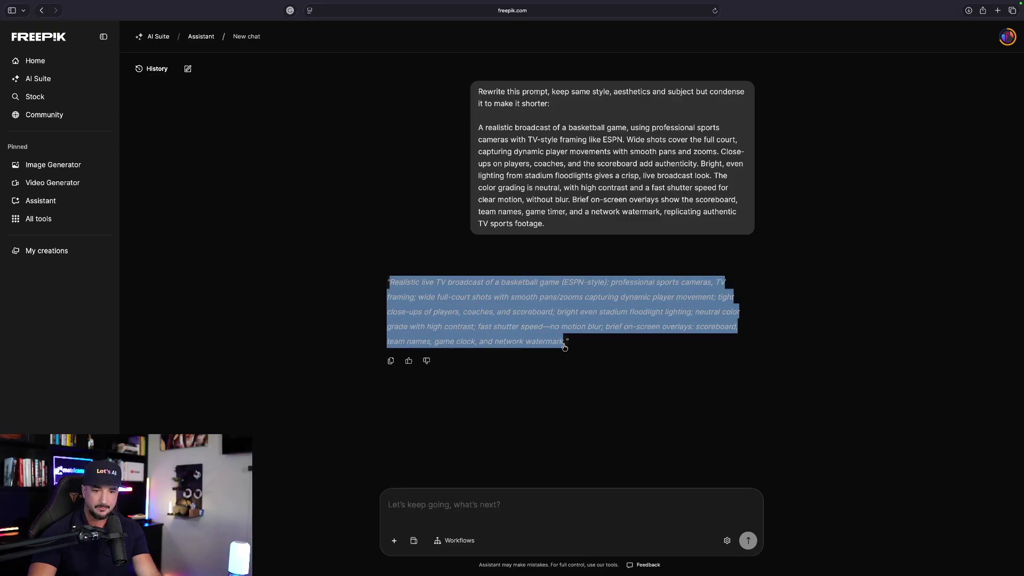
Replace the Video Generator prompt with the condensed basketball prompt on Sora 2 and generate
{"action": "left_click", "coordinate": [53, 183]}
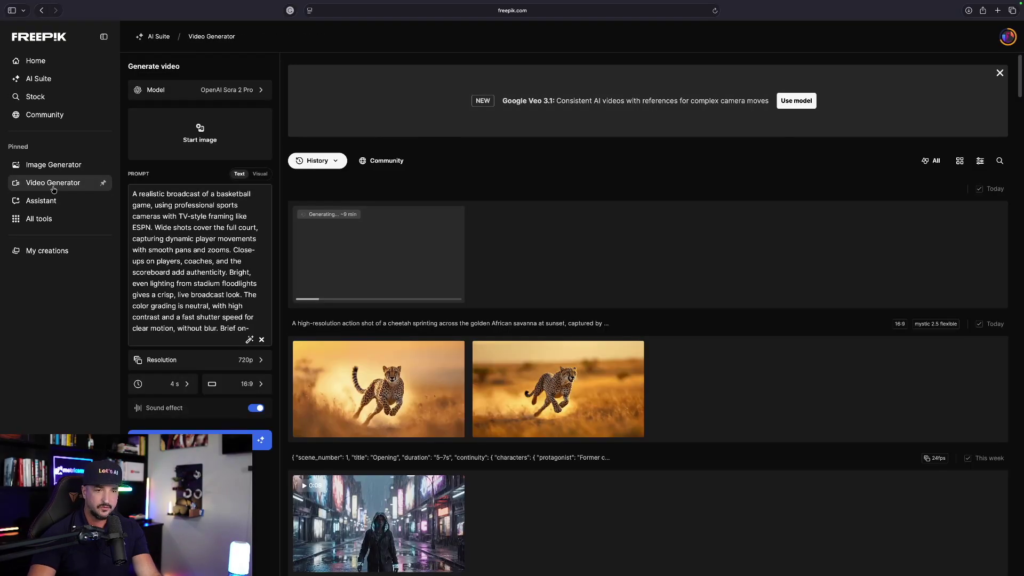
{"action": "left_click", "coordinate": [235, 91]}
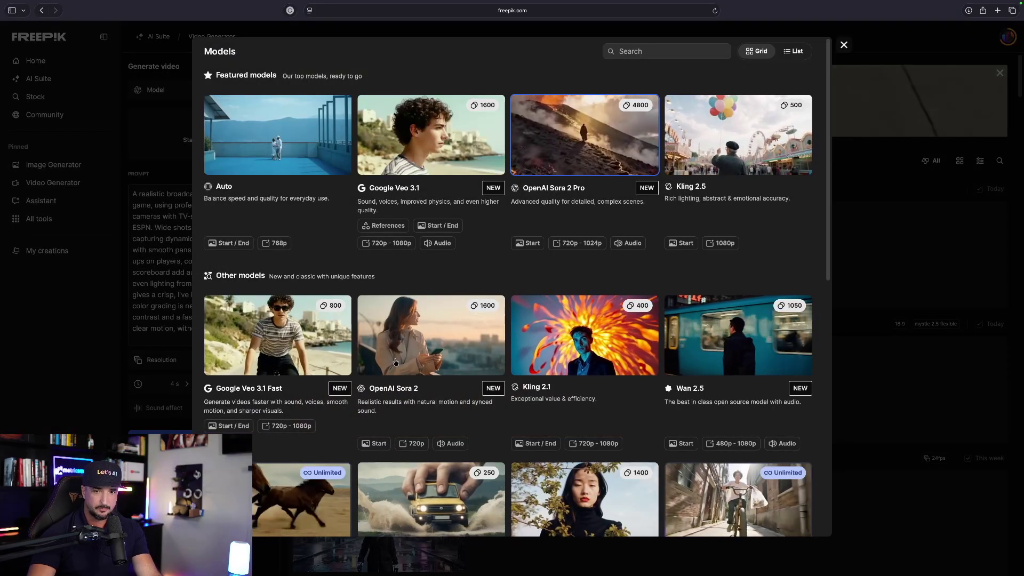
{"action": "left_click", "coordinate": [399, 386]}
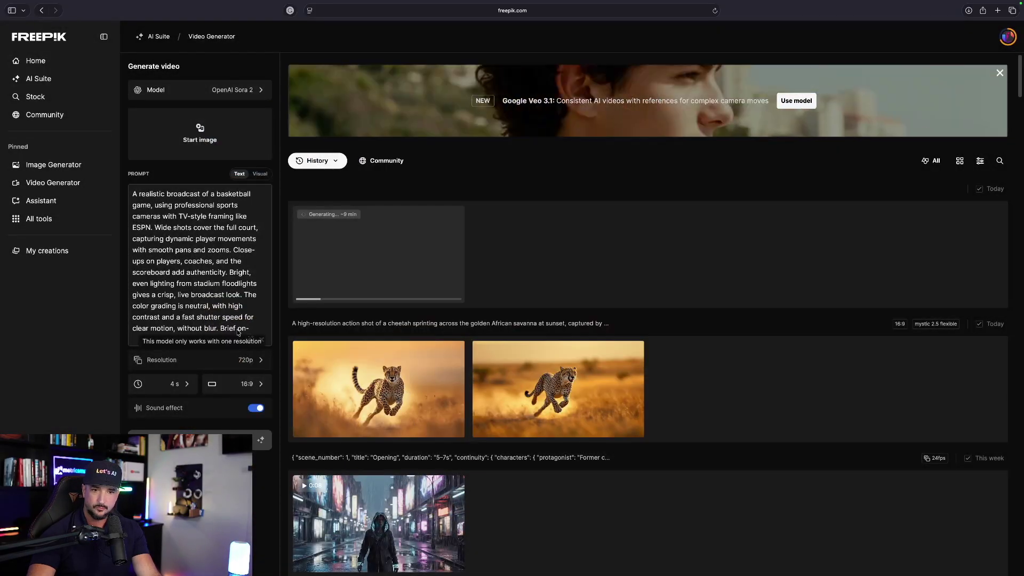
{"action": "key", "text": "ctrl+a"}
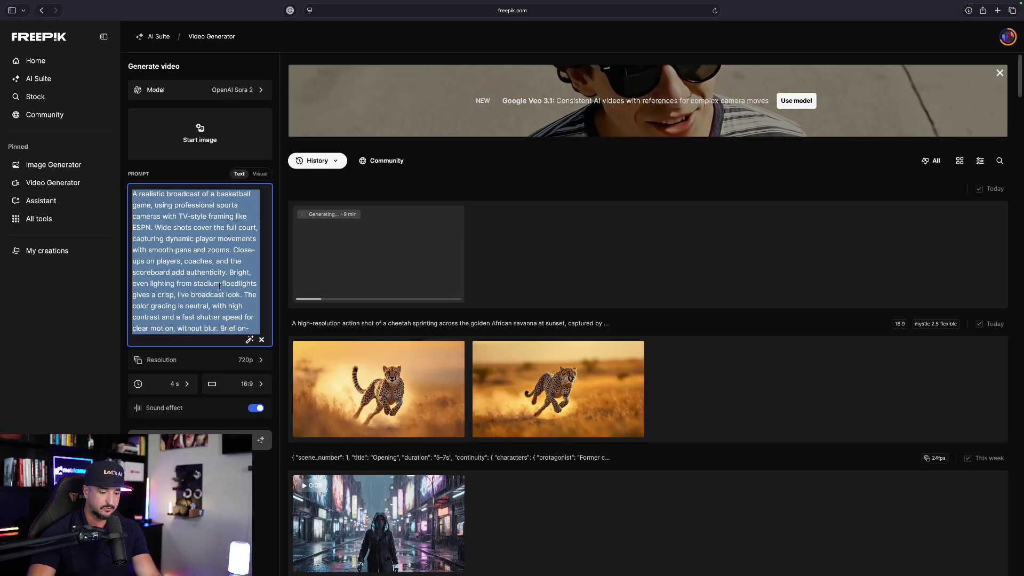
{"action": "key", "text": "ctrl+v"}
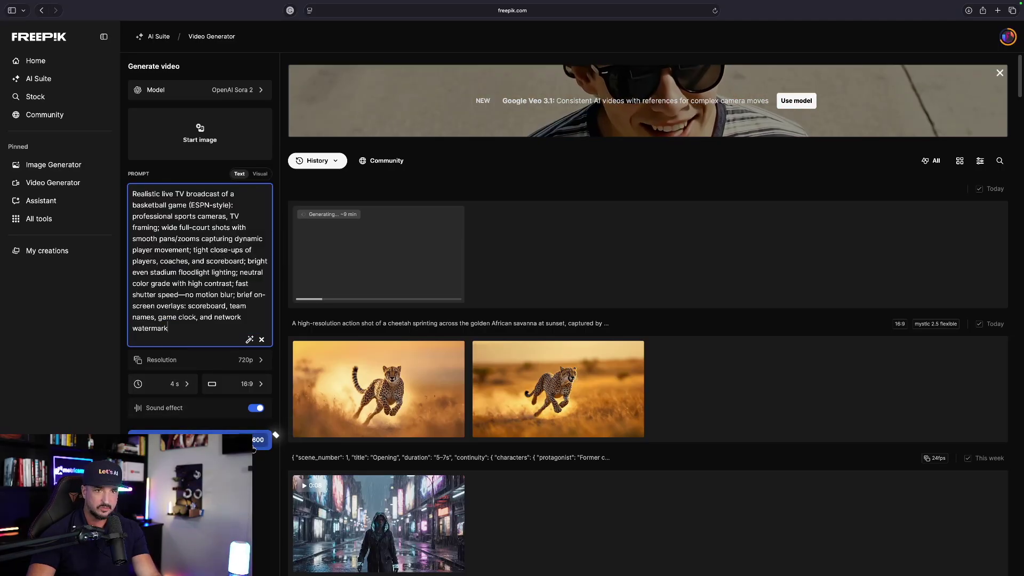
{"action": "left_click", "coordinate": [253, 450]}
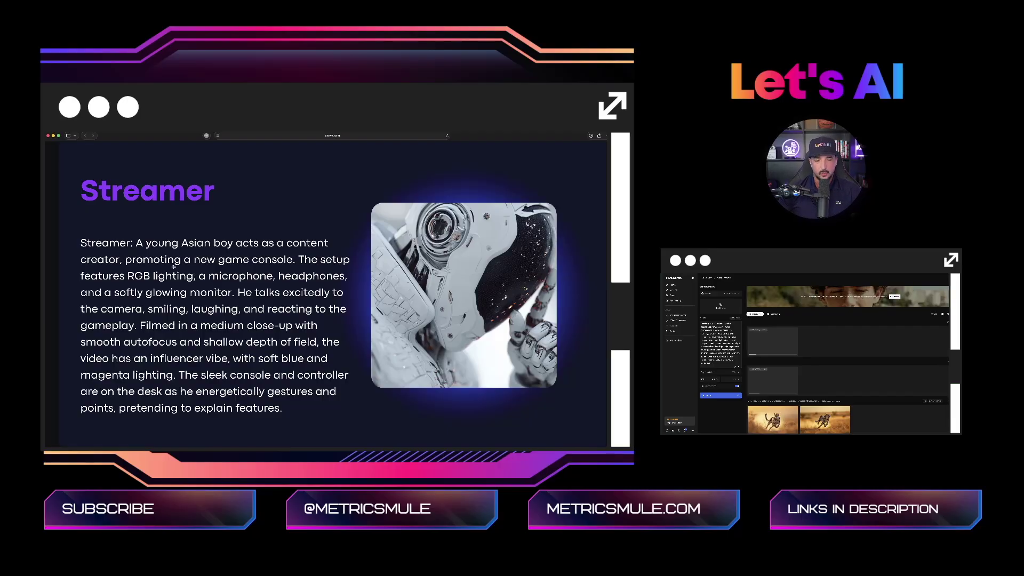
Paste the Streamer prompt over the Freepik video prompt, then advance the slides past Podcast
{"action": "left_click_drag", "start_coordinate": [173, 262], "coordinate": [266, 408]}
{"action": "key", "text": "ctrl+c"}
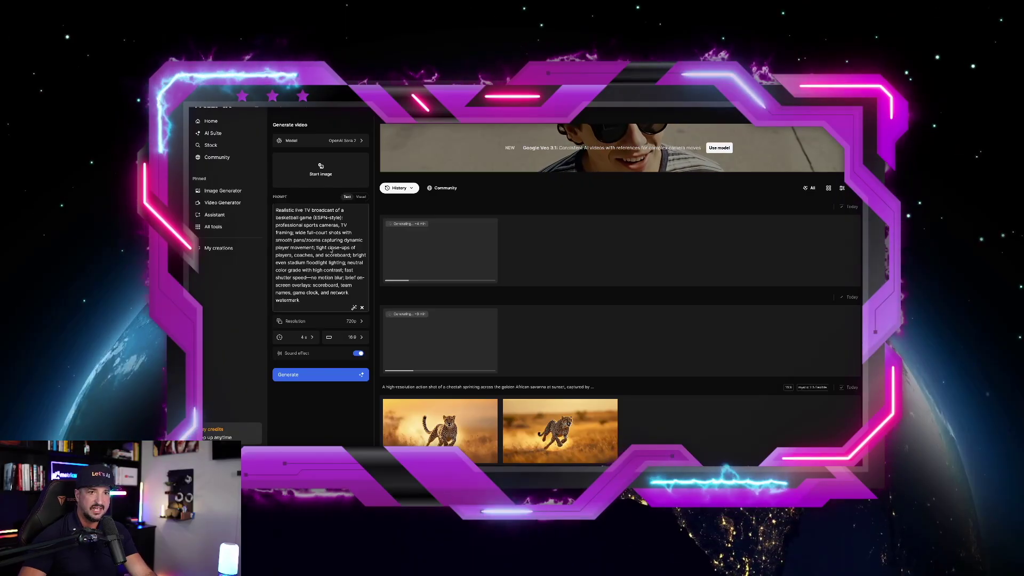
{"action": "key", "text": "ctrl+a"}
{"action": "key", "text": "ctrl+v"}
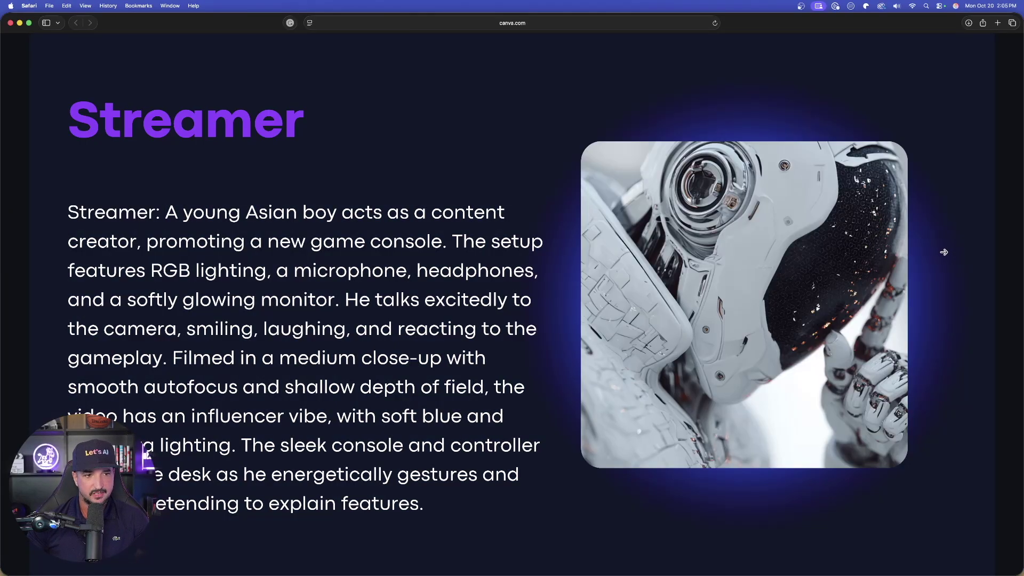
{"action": "left_click", "coordinate": [948, 251]}
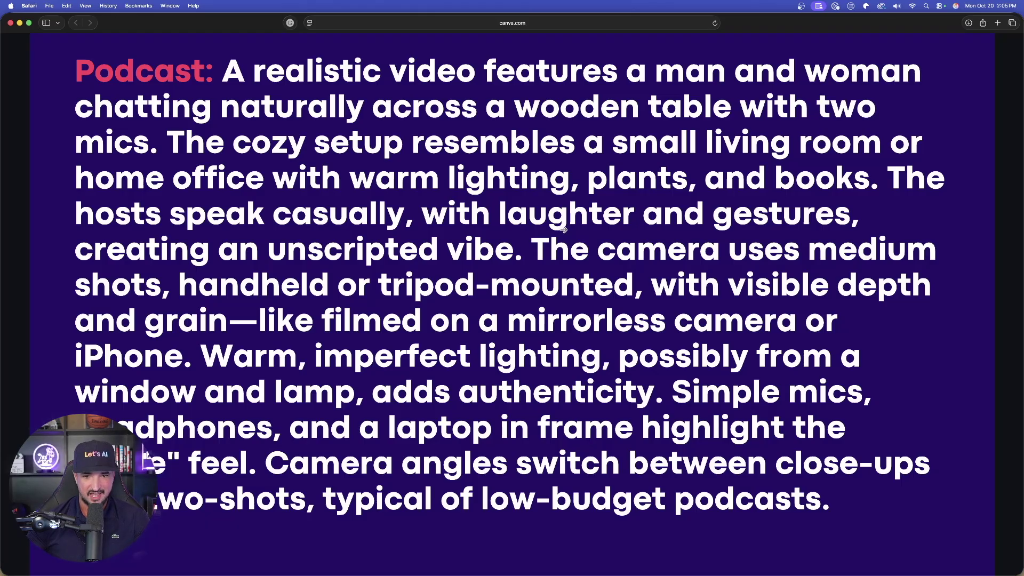
{"action": "left_click", "coordinate": [938, 308]}
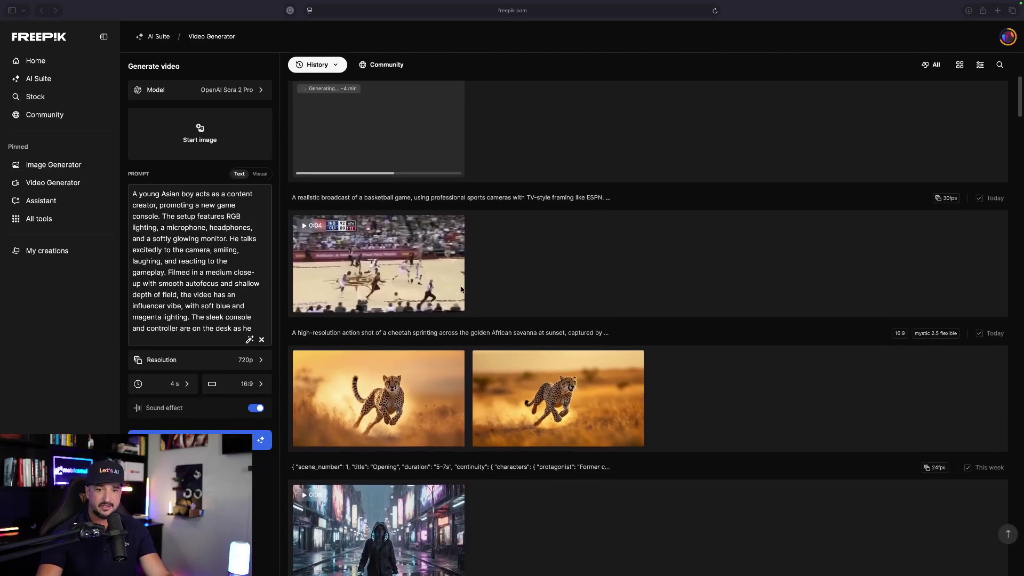
Scroll the generation history and preview the finished streamer clip
{"action": "scroll", "coordinate": [457, 267], "scroll_direction": "up", "scroll_amount": 5}
{"action": "scroll", "coordinate": [380, 227], "scroll_direction": "down", "scroll_amount": 4}
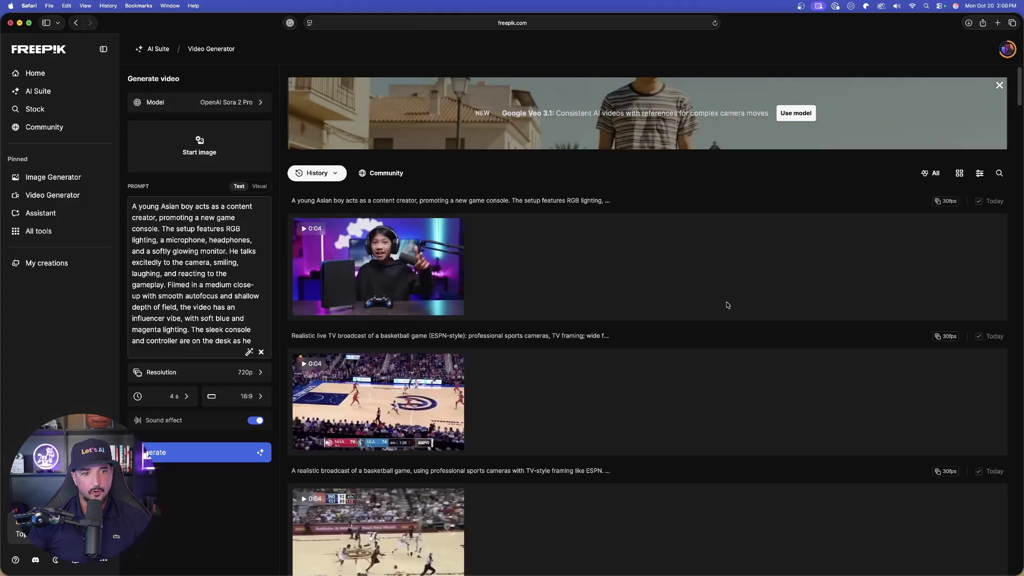
{"action": "mouse_move", "coordinate": [411, 272]}
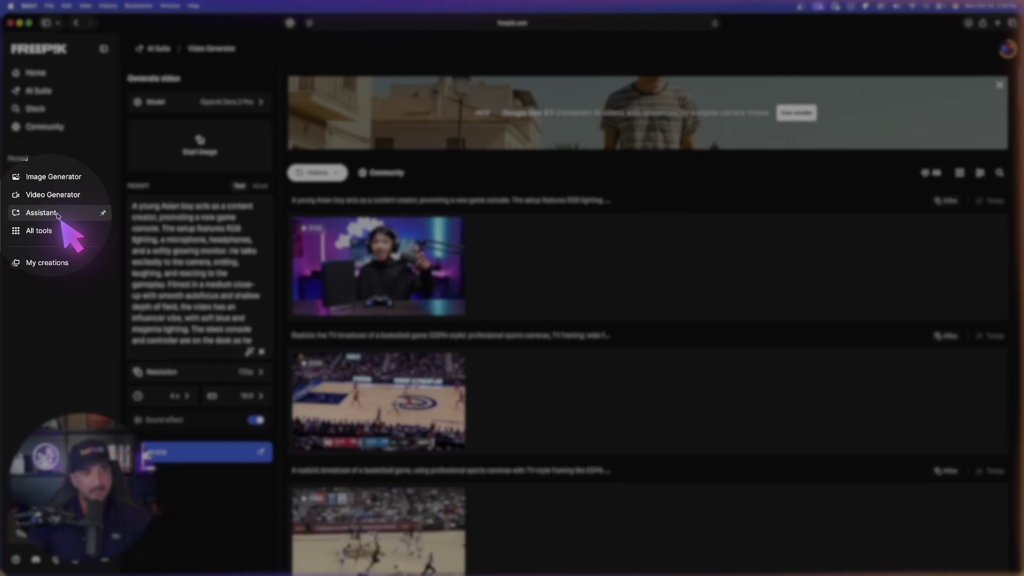
Open the Assistant's workflow library and open the Generate new poses workflow
{"action": "left_click", "coordinate": [64, 214]}
{"action": "scroll", "coordinate": [227, 303], "scroll_direction": "up", "scroll_amount": 2}
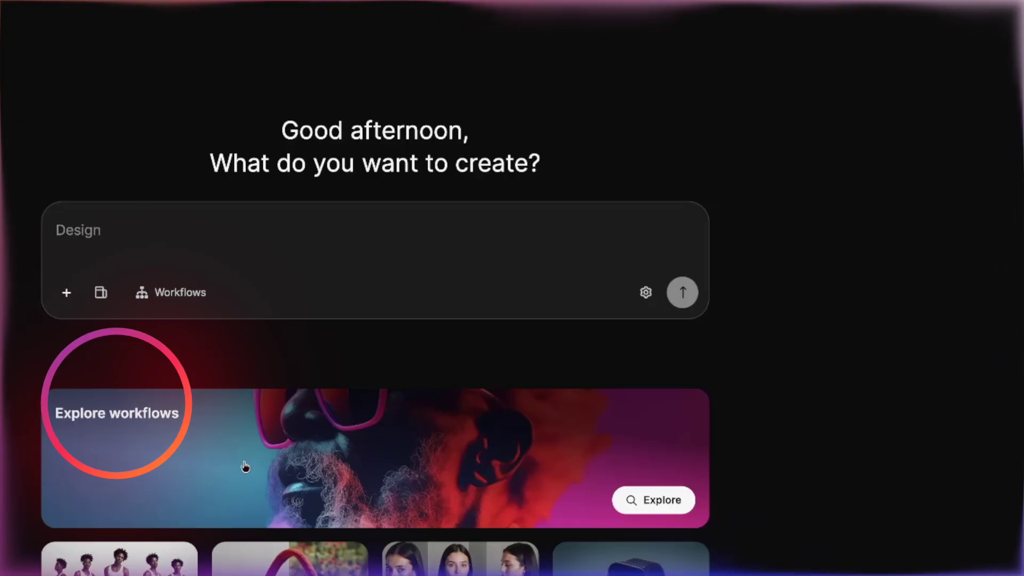
{"action": "left_click", "coordinate": [245, 466]}
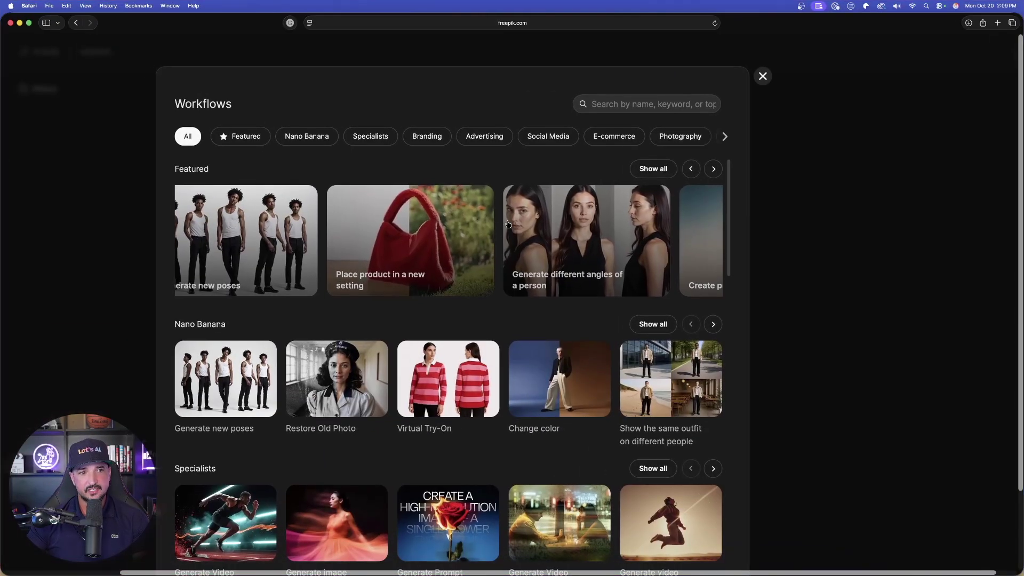
{"action": "scroll", "coordinate": [506, 256], "scroll_direction": "down", "scroll_amount": 3}
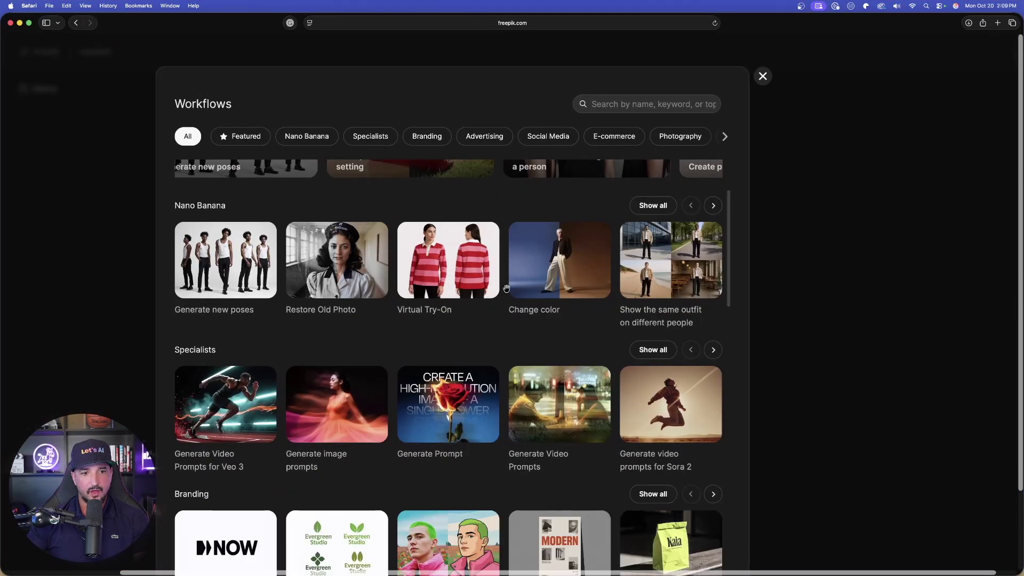
{"action": "scroll", "coordinate": [496, 283], "scroll_direction": "up", "scroll_amount": 3}
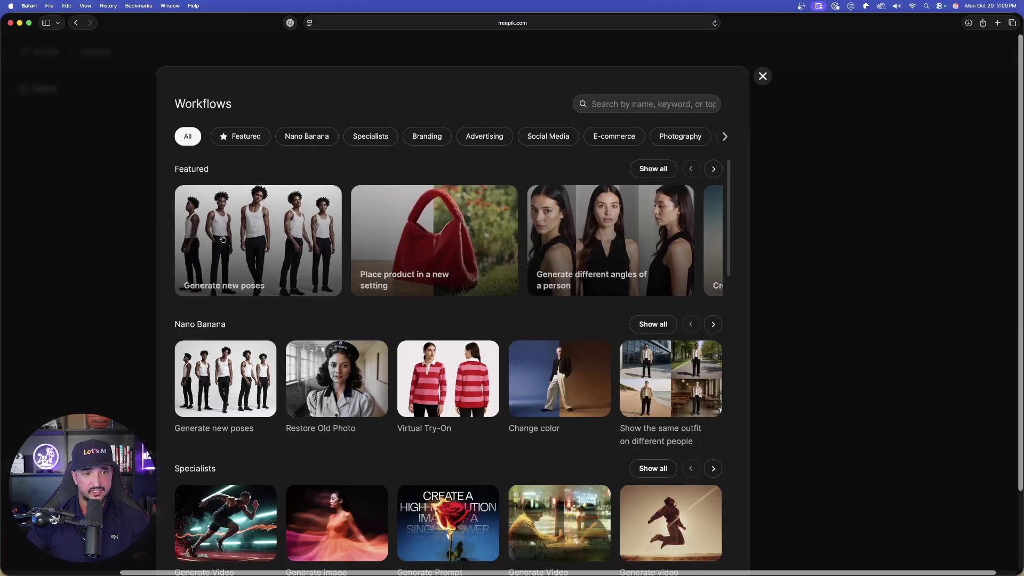
{"action": "left_click", "coordinate": [241, 238]}
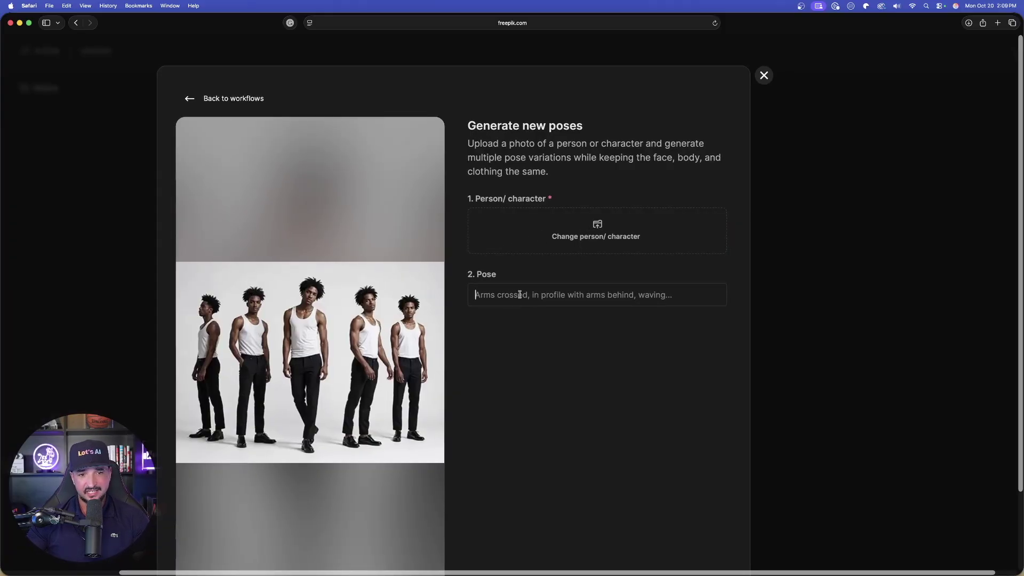
{"action": "scroll", "coordinate": [555, 295], "scroll_direction": "left", "scroll_amount": 1}
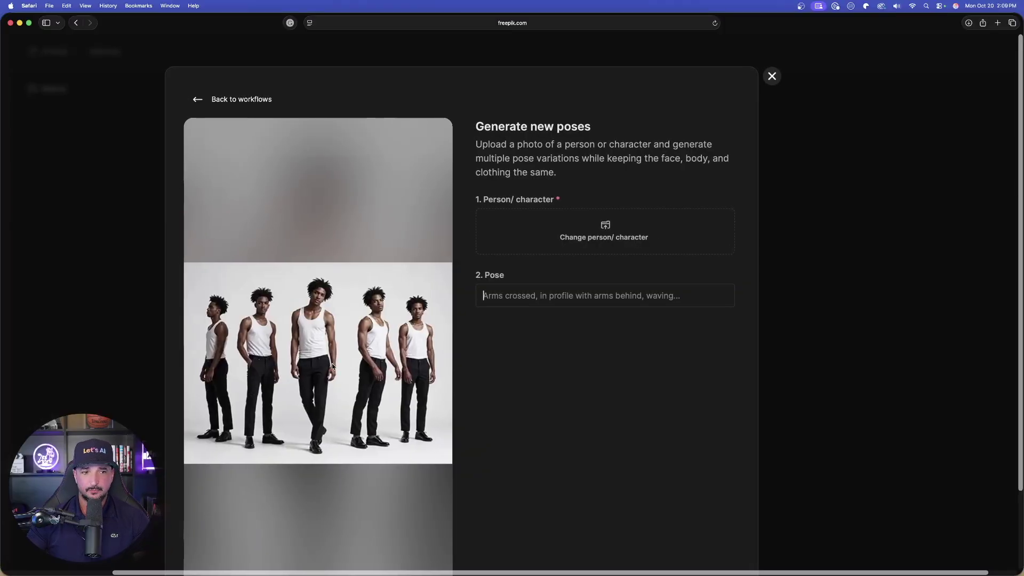
Close the Generate new poses workflow and the workflow library
{"action": "left_click", "coordinate": [773, 77]}
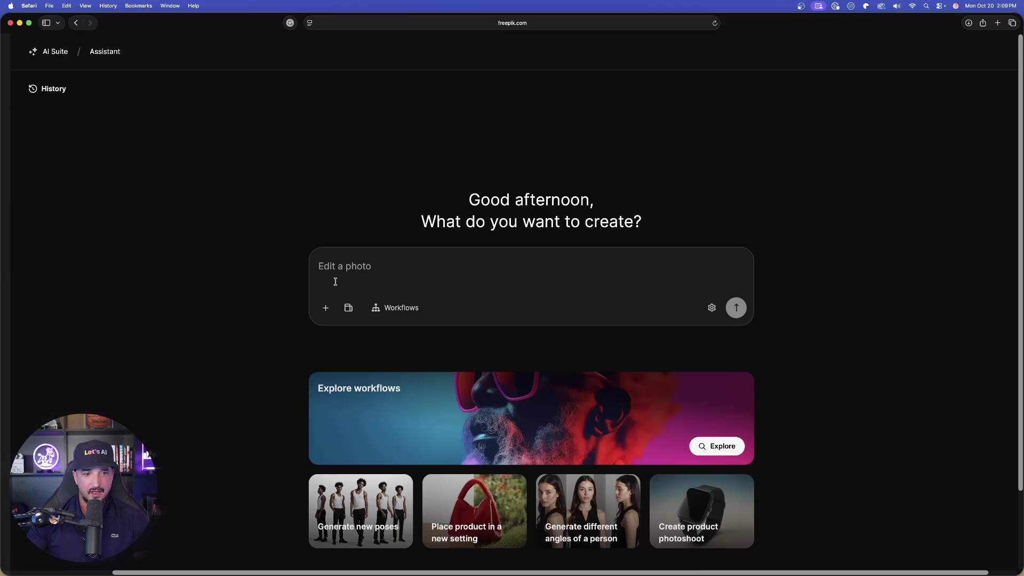
{"action": "left_click", "coordinate": [396, 308]}
{"action": "scroll", "coordinate": [480, 346], "scroll_direction": "down", "scroll_amount": 2}
{"action": "left_click", "coordinate": [771, 76]}
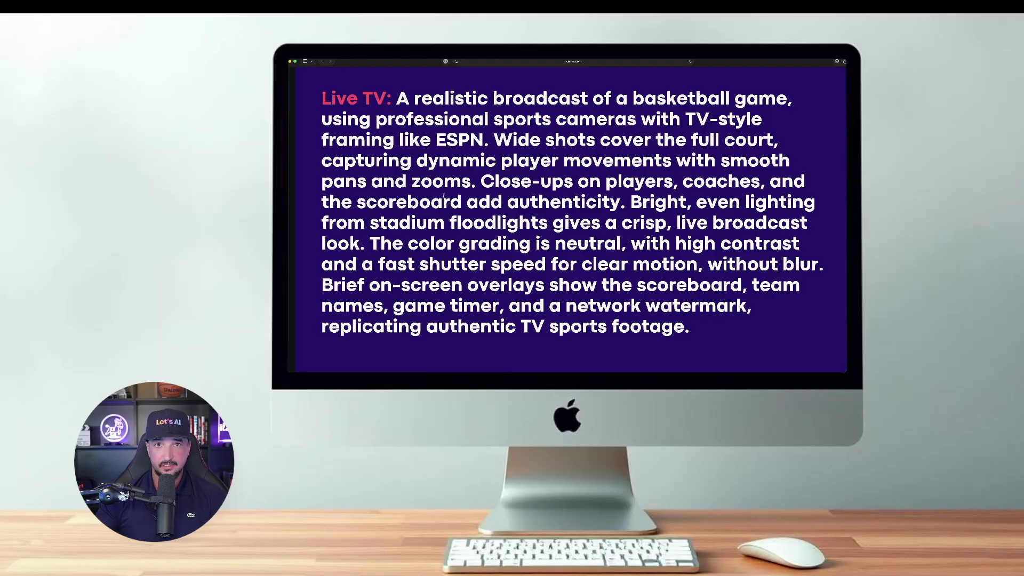
Select and review the prompt text in the earlier Assistant chat messages
{"action": "left_click_drag", "start_coordinate": [397, 99], "coordinate": [701, 333]}
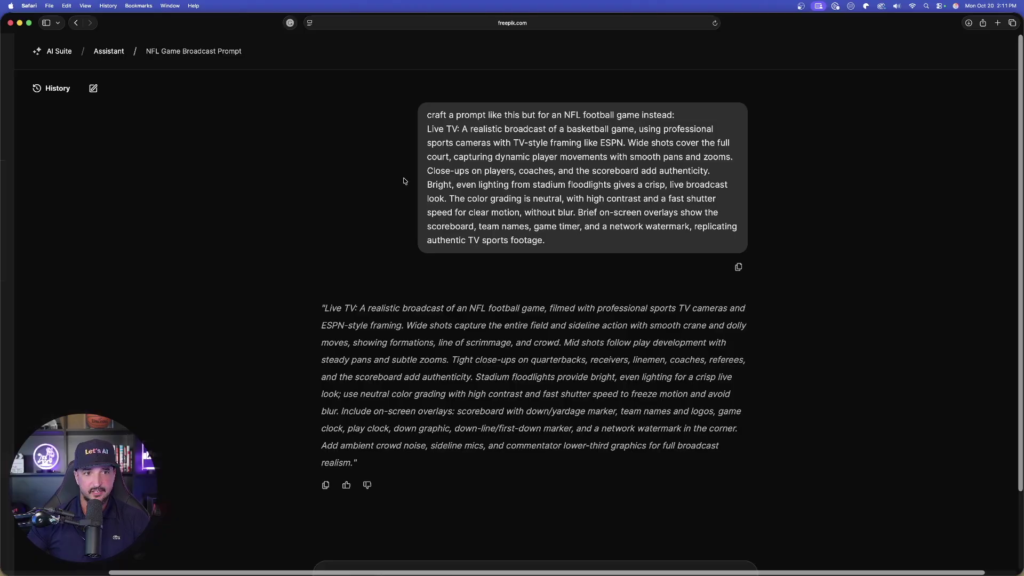
{"action": "left_click_drag", "start_coordinate": [427, 128], "coordinate": [562, 243]}
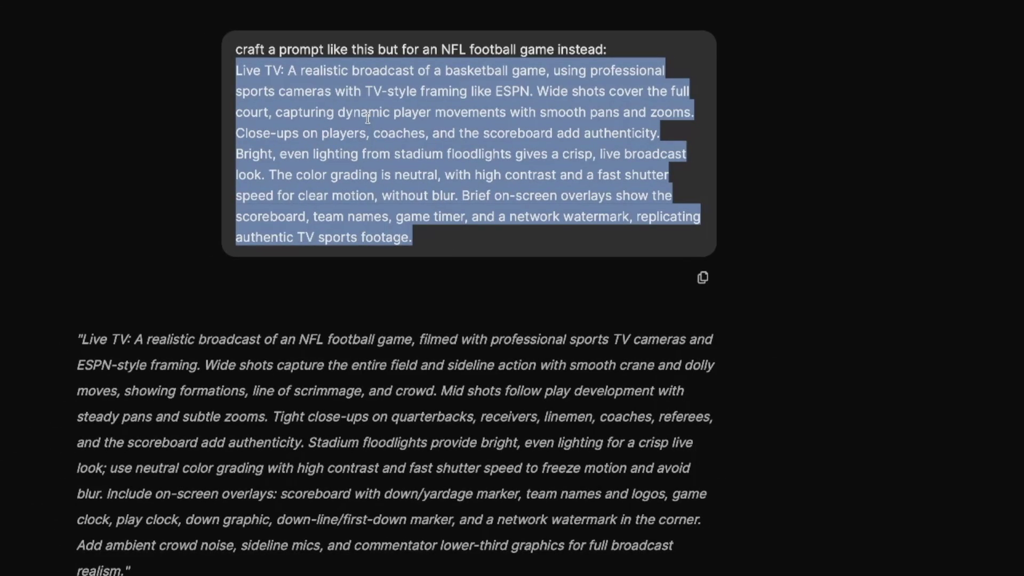
{"action": "left_click", "coordinate": [368, 118]}
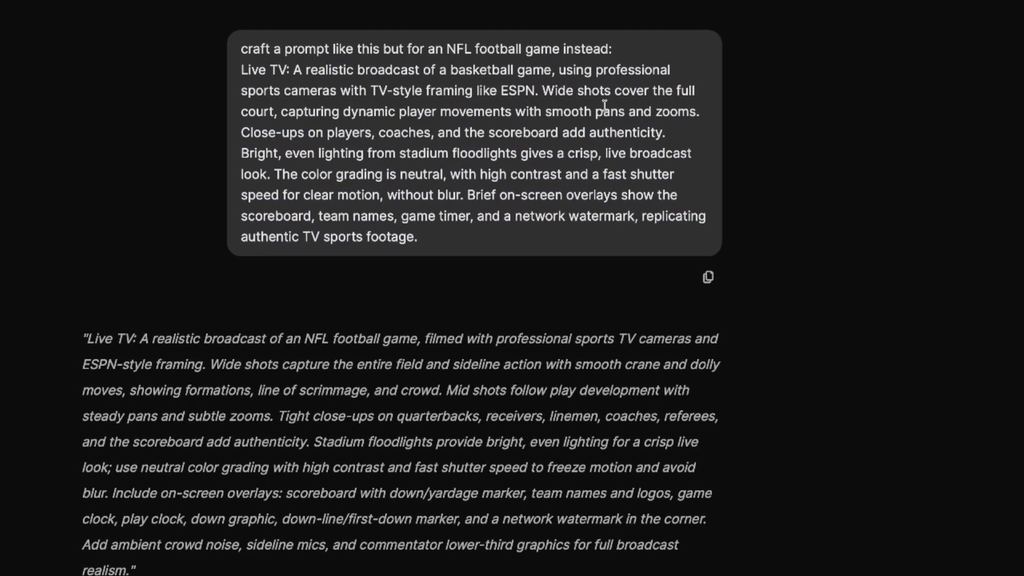
{"action": "left_click_drag", "start_coordinate": [615, 48], "coordinate": [243, 41]}
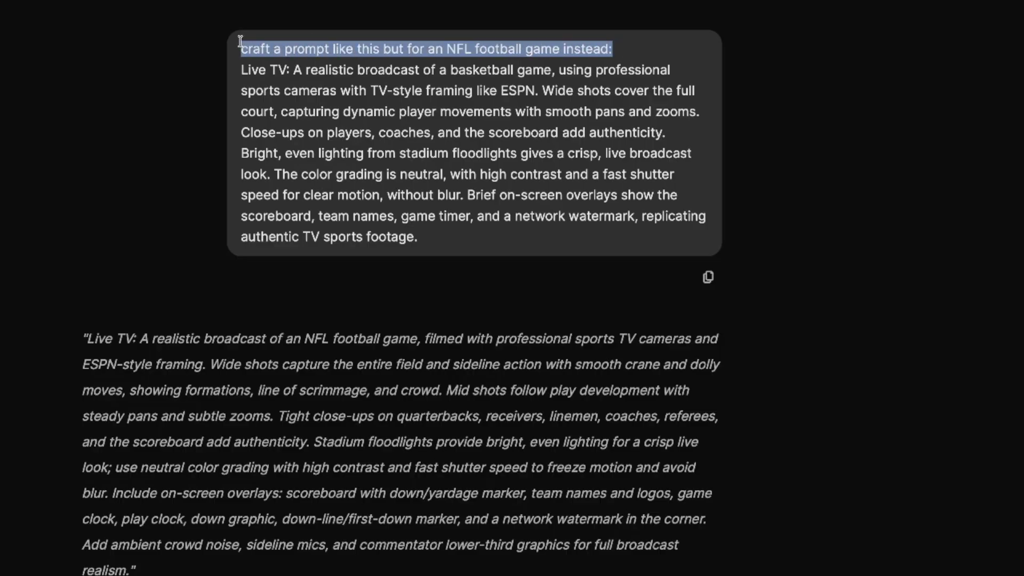
{"action": "left_click", "coordinate": [317, 91]}
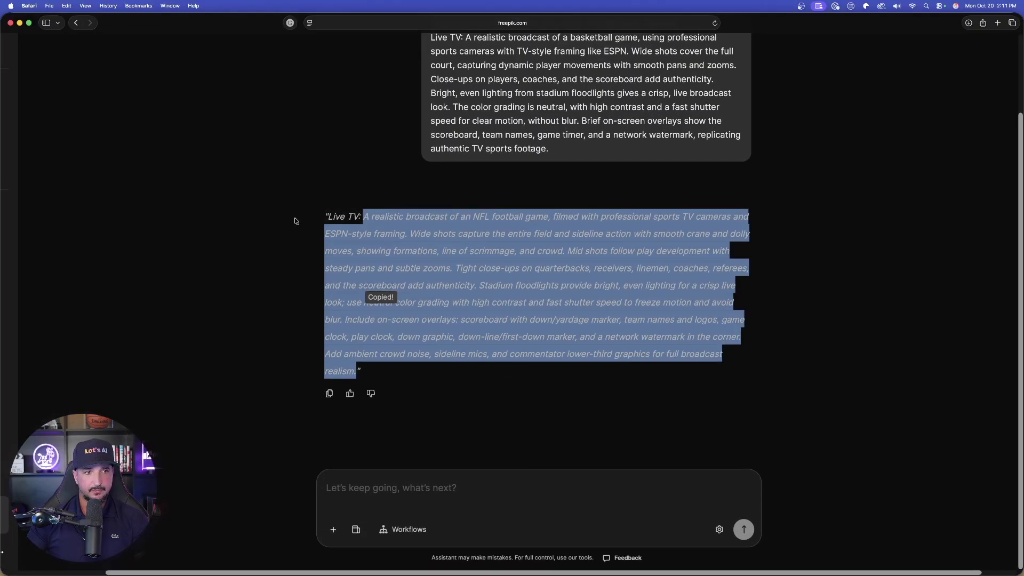
{"action": "scroll", "coordinate": [218, 63], "scroll_direction": "up", "scroll_amount": 3}
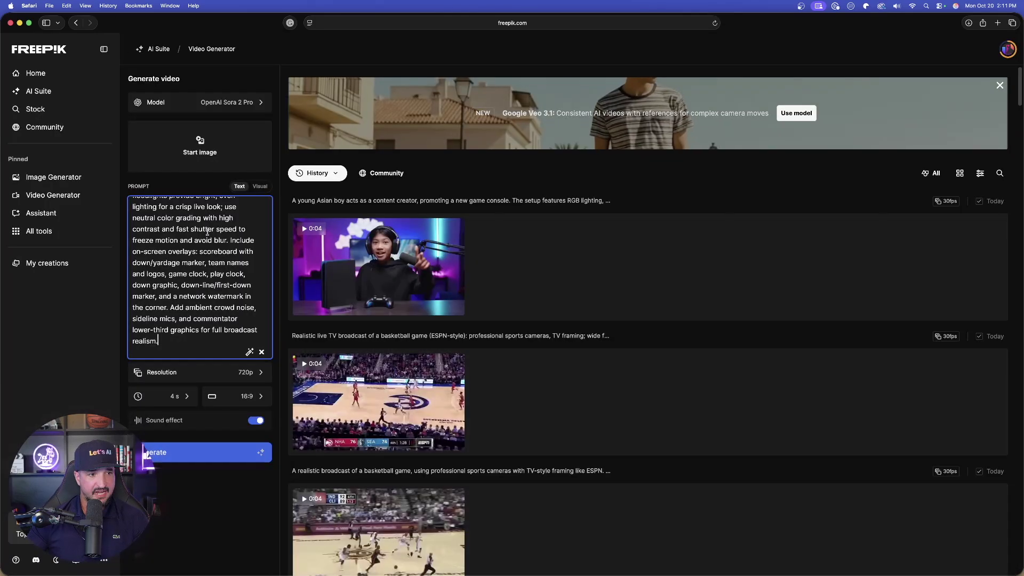
{"action": "scroll", "coordinate": [204, 257], "scroll_direction": "up", "scroll_amount": 5}
{"action": "scroll", "coordinate": [204, 256], "scroll_direction": "up", "scroll_amount": 3}
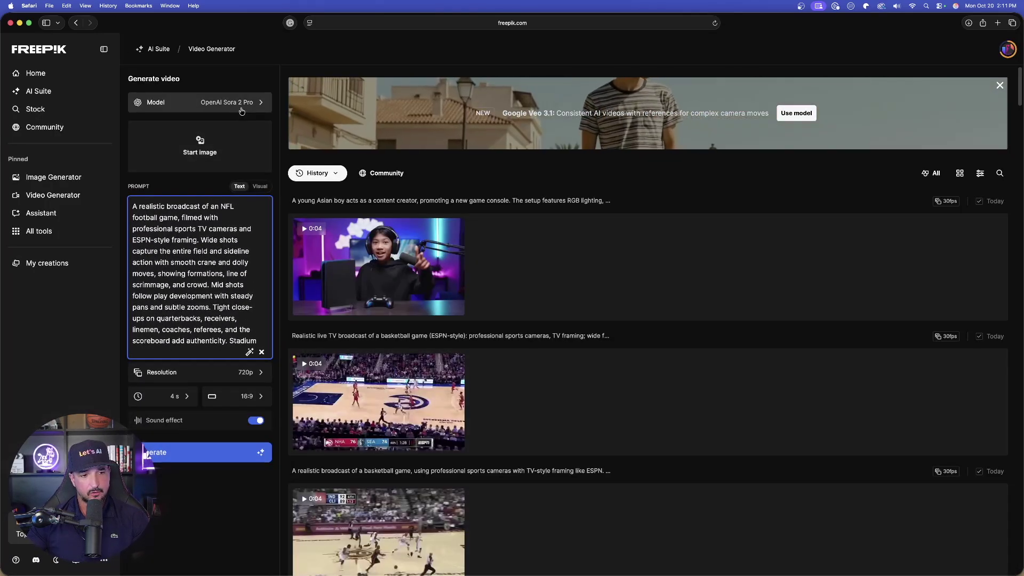
Generate an 8-second NFL broadcast video, then paste its prompt after a soccer request
{"action": "left_click", "coordinate": [186, 396]}
{"action": "left_click", "coordinate": [256, 453]}
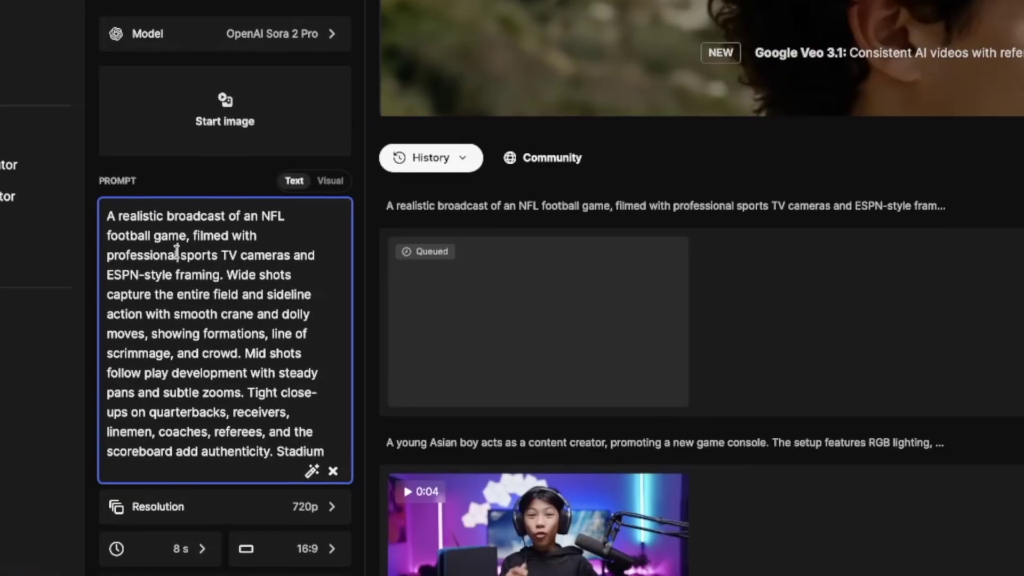
{"action": "key", "text": "ctrl+a"}
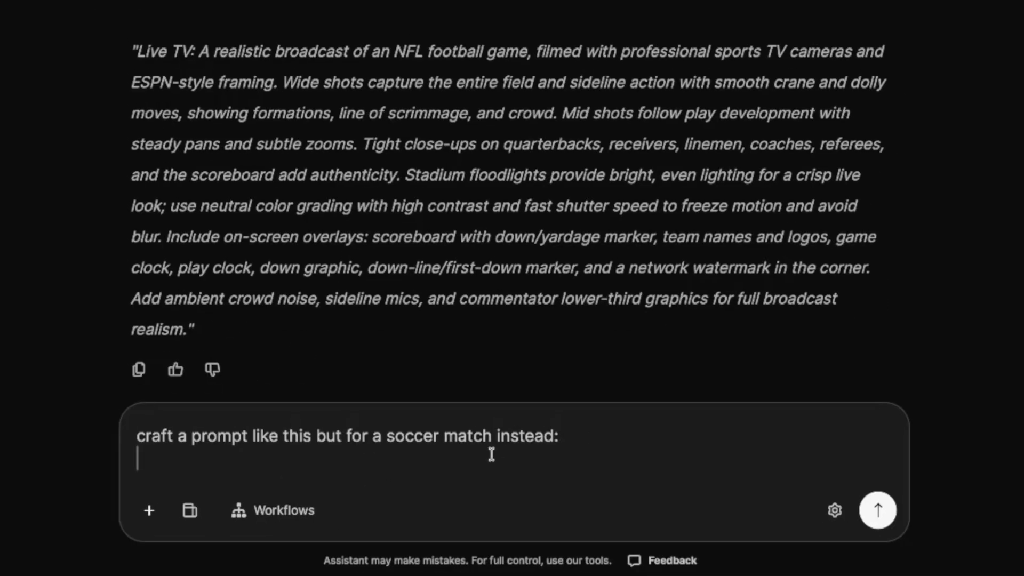
{"action": "type", "text": "A realistic broadcast of an NFL football game, filmed with professional sports TV cameras and ESPN-style framing. Wide shots capture the entire field and sideline action with smooth crane and dolly moves, showing formations, line of scrimmage, and crowd. Mid shots follow play development with steady pans and subtle zooms. Tight close-ups on quarterbacks, receivers, linemen, coaches, referees, and the scoreboard add authenticity. Stadium floodlights provide bright, even lighting for a crisp live look; use neutral color grading with high contrast and fast shutter speed to freeze motion and avoid blur. Include on-screen overlays: scoreboard with down/yardage marker, team names and logos, game clock, play clock, down graphic, down-line/first-down marker, and a network watermark in the corner. Add ambient crowd noise, sideline mics, and commentator lower-third graphics for full broadcast realism."}
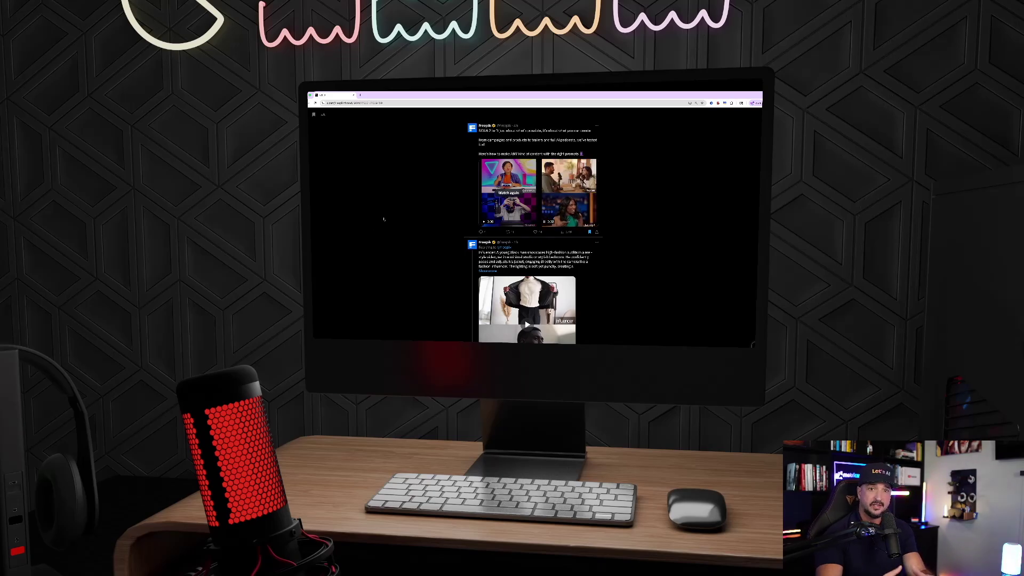
{"action": "scroll", "coordinate": [438, 228], "scroll_direction": "down", "scroll_amount": 2}
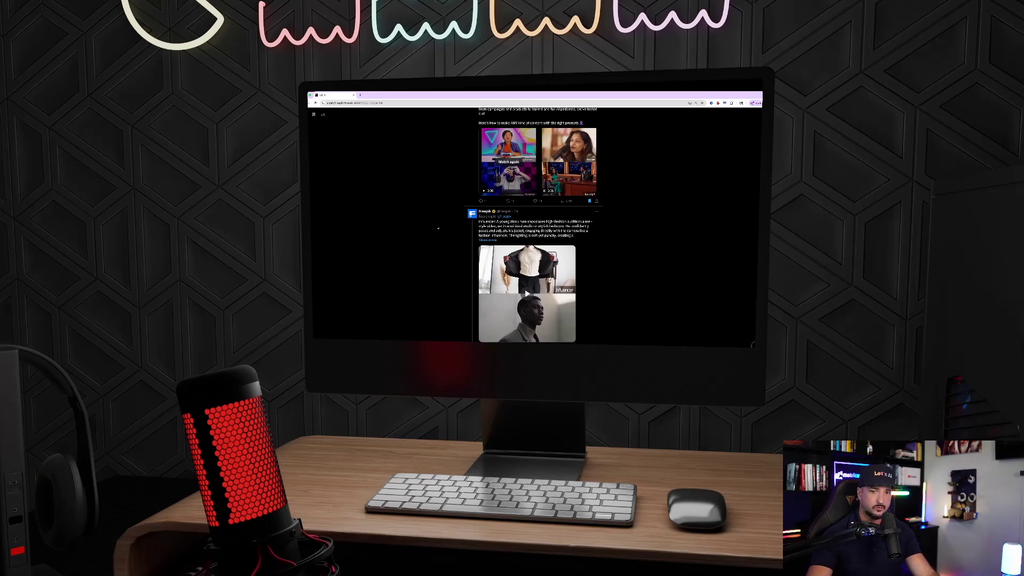
{"action": "scroll", "coordinate": [438, 228], "scroll_direction": "down", "scroll_amount": 3}
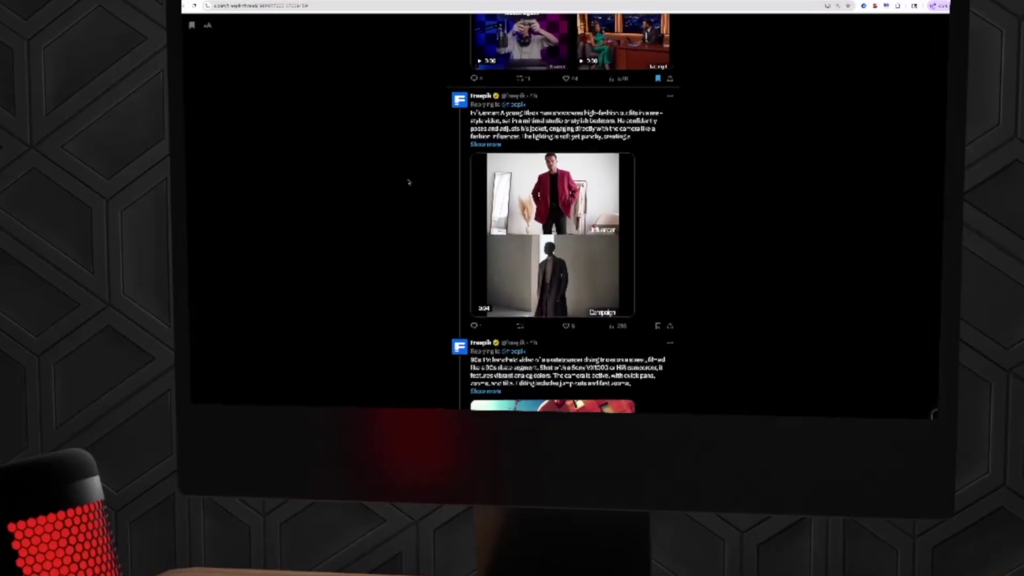
{"action": "scroll", "coordinate": [413, 160], "scroll_direction": "down", "scroll_amount": 3}
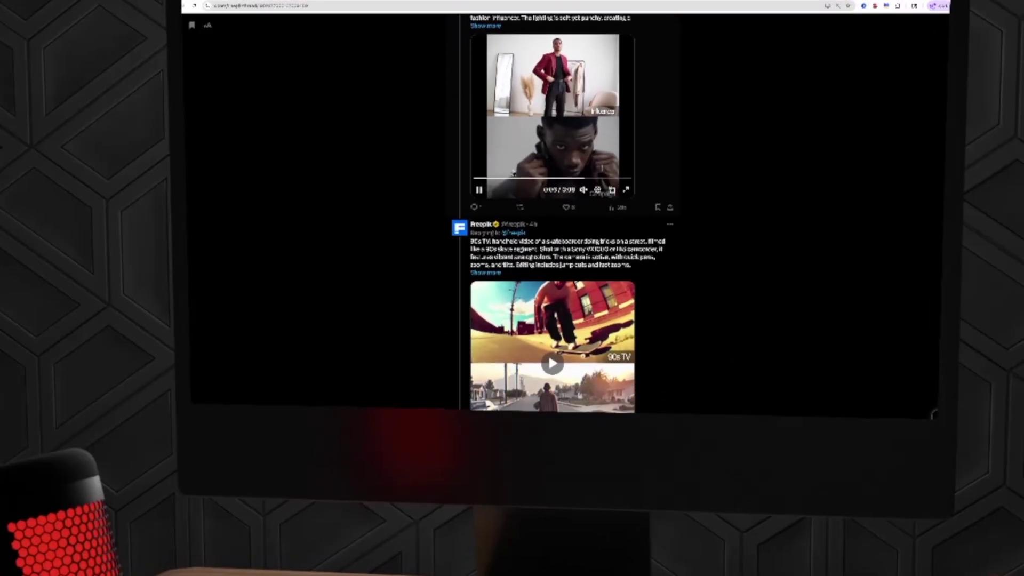
{"action": "scroll", "coordinate": [560, 214], "scroll_direction": "down", "scroll_amount": 5}
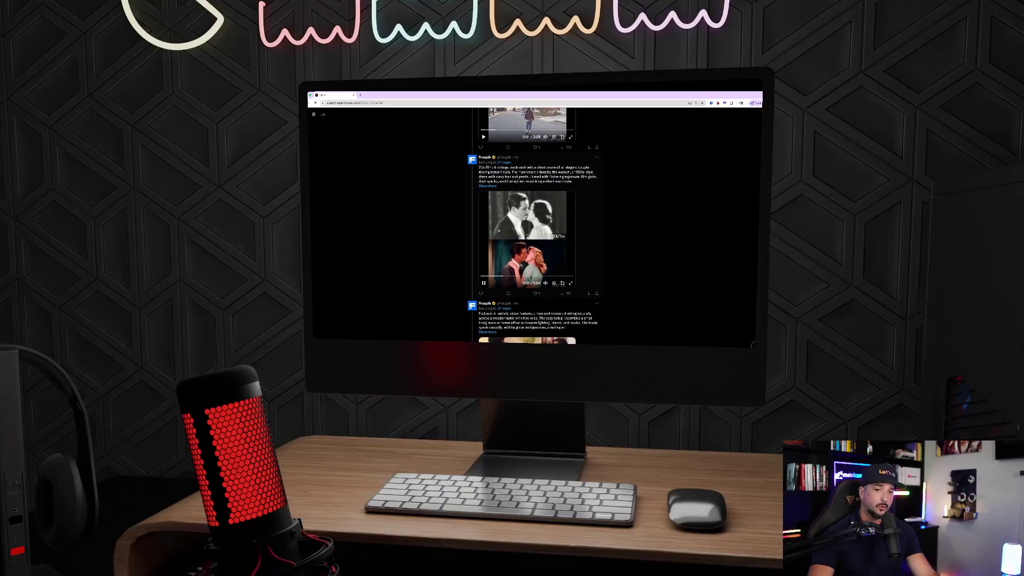
{"action": "scroll", "coordinate": [498, 231], "scroll_direction": "down", "scroll_amount": 10}
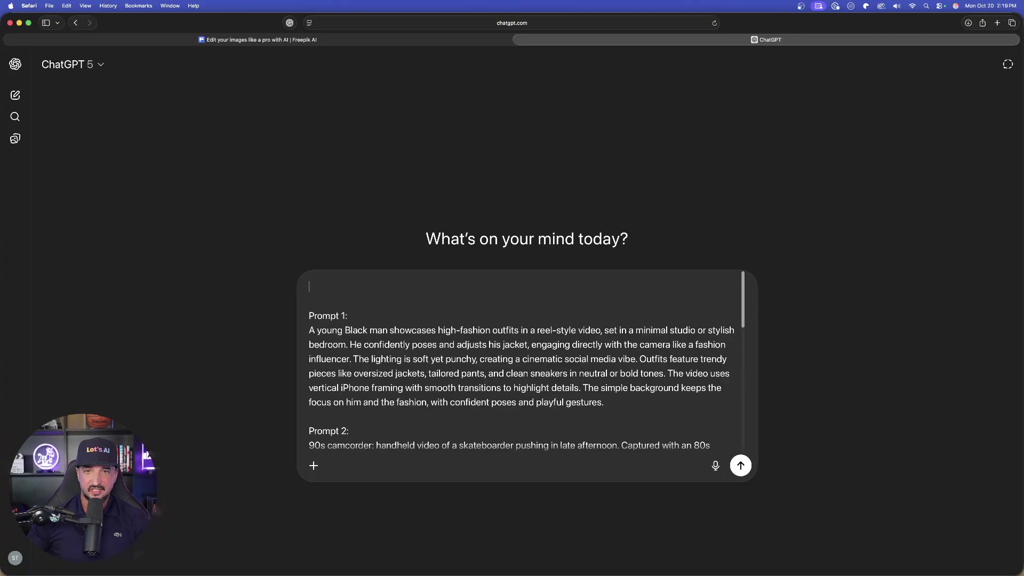
Scroll through the five example Sora prompts in the ChatGPT message box
{"action": "scroll", "coordinate": [498, 380], "scroll_direction": "down", "scroll_amount": 3}
{"action": "scroll", "coordinate": [497, 380], "scroll_direction": "down", "scroll_amount": 10}
{"action": "scroll", "coordinate": [509, 344], "scroll_direction": "up", "scroll_amount": 5}
{"action": "scroll", "coordinate": [510, 343], "scroll_direction": "up", "scroll_amount": 8}
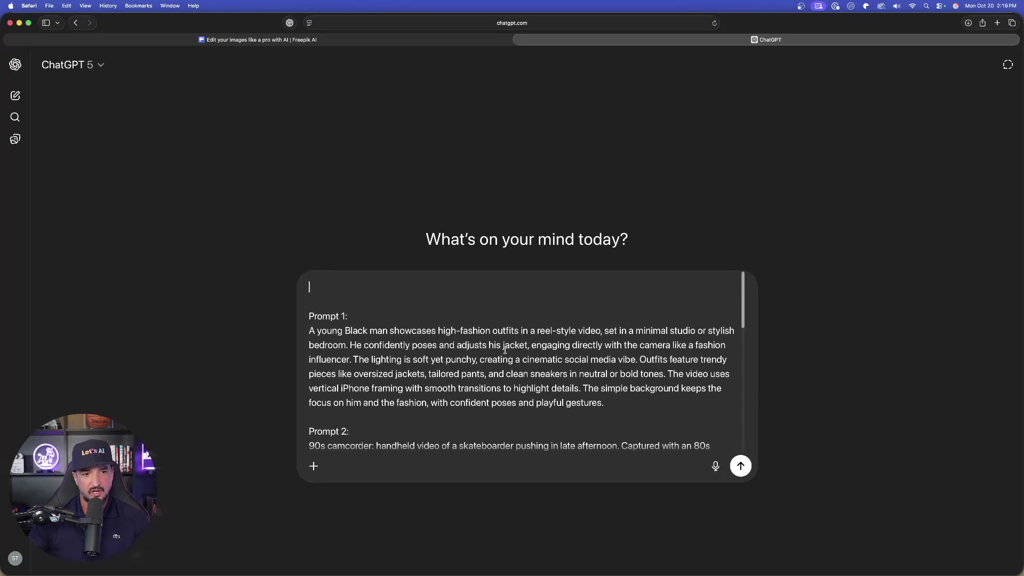
{"action": "scroll", "coordinate": [502, 349], "scroll_direction": "down", "scroll_amount": 12}
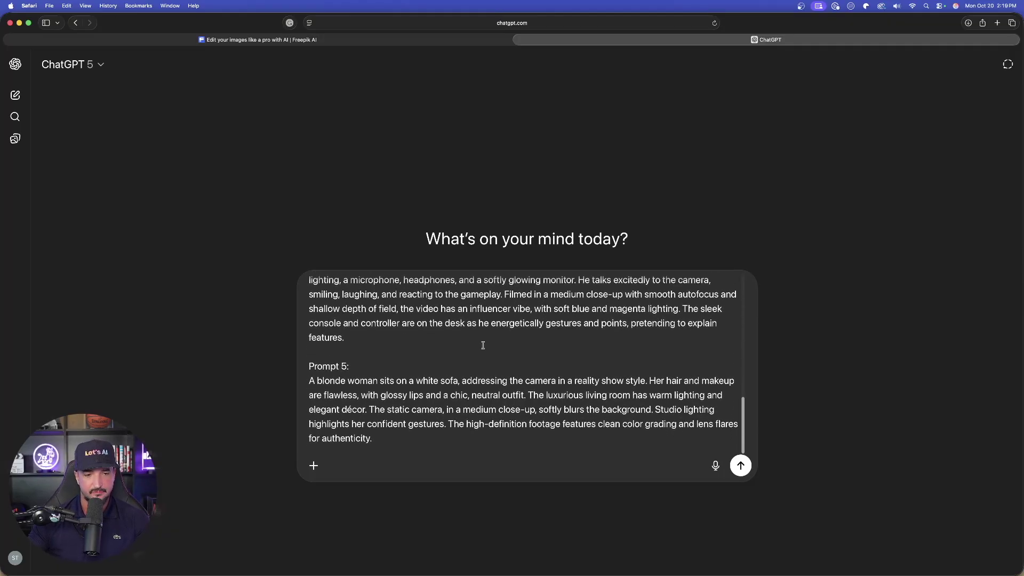
{"action": "scroll", "coordinate": [471, 335], "scroll_direction": "up", "scroll_amount": 10}
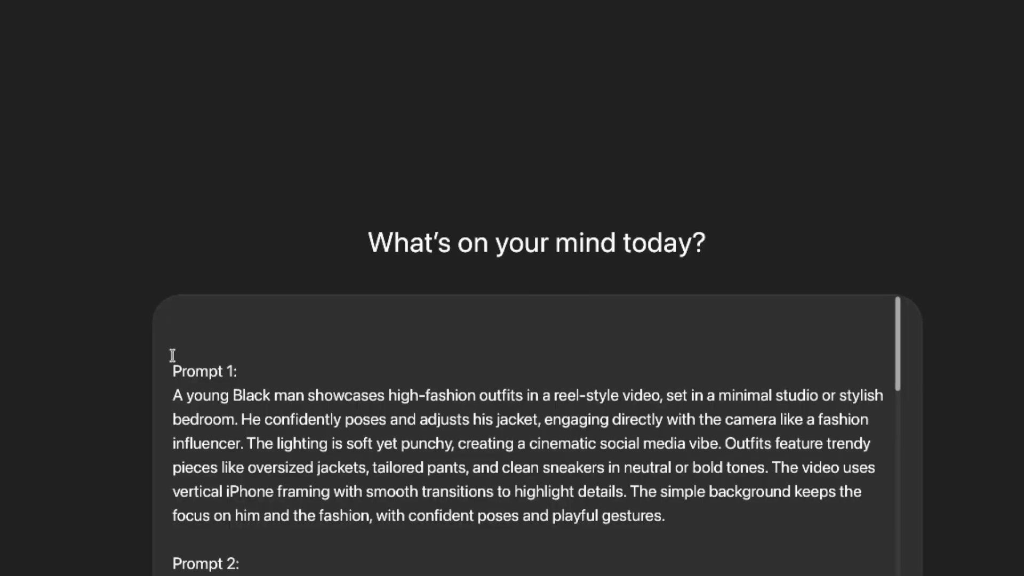
{"action": "scroll", "coordinate": [199, 419], "scroll_direction": "down", "scroll_amount": 1}
{"action": "scroll", "coordinate": [199, 341], "scroll_direction": "down", "scroll_amount": 12}
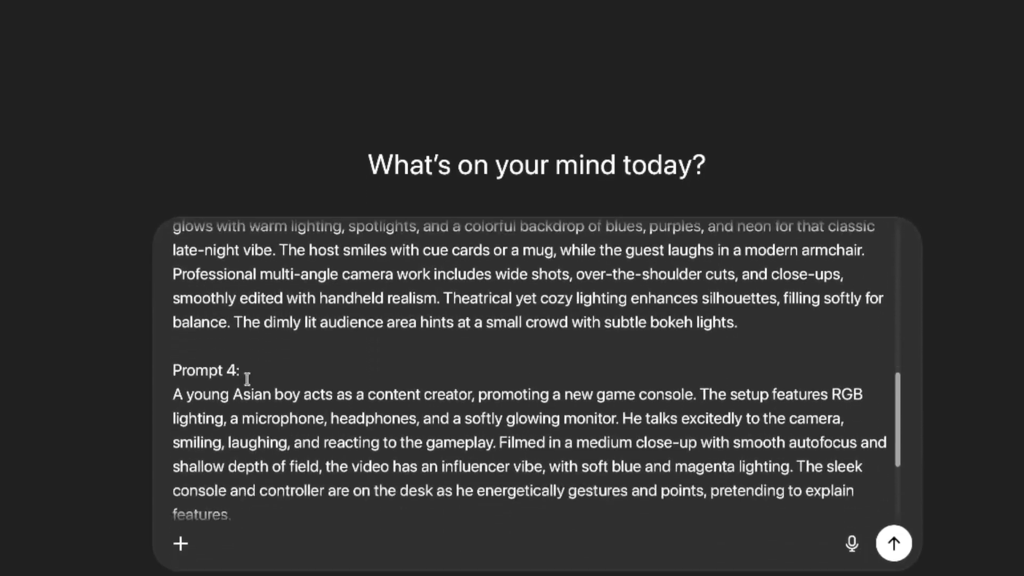
{"action": "scroll", "coordinate": [252, 355], "scroll_direction": "up", "scroll_amount": 12}
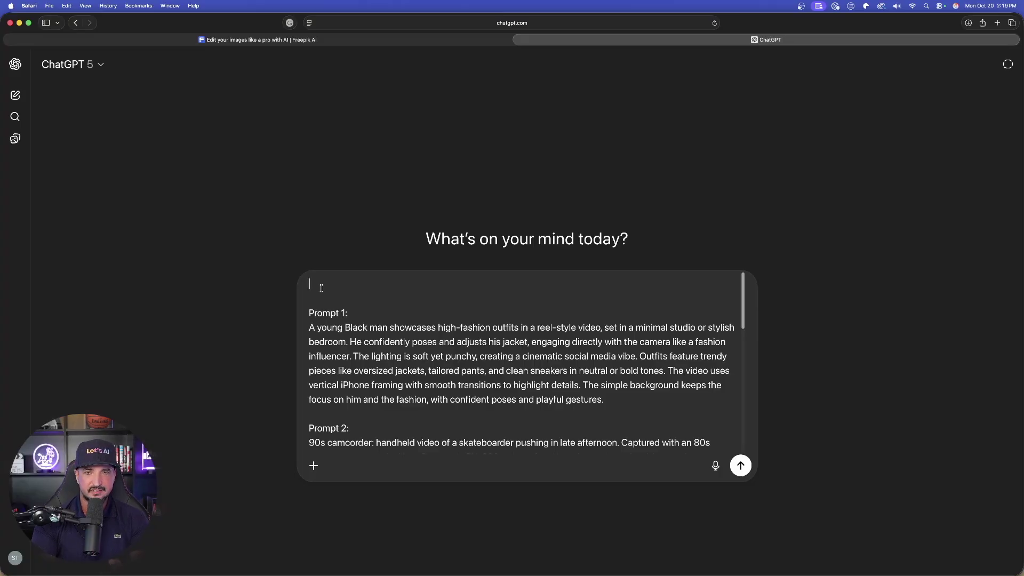
Paste the meta prompt generator instructions above the examples and review the full message
{"action": "type", "text": "Based on all of these prompts below for creating AI videos in Sora 2, analyze each one. After anaylyzing each one carefully, create a resuable meta prompt generator that I can use over and over again. The prompt generator will create 5 prompts, one for each of the five prompt styles below. It will be based on the subject I provide. For example, if my subject is beautiful woman, you will generate a prompt for a beautiful woman, based on each of the 5 styles/prompt examples.  Here are the 5 examples. Your first question in the prompt generator will ask me what my subject is."}
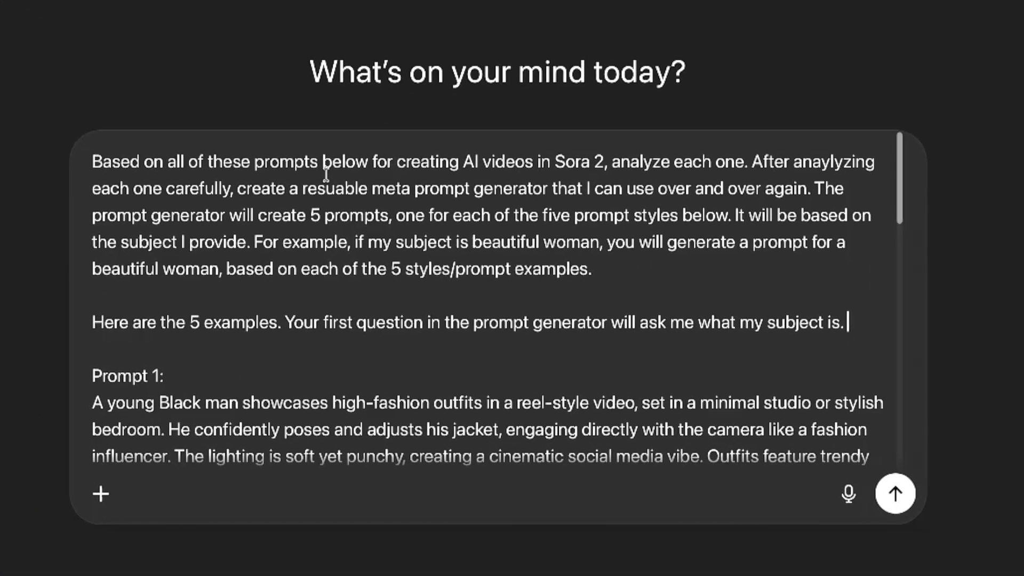
{"action": "scroll", "coordinate": [420, 306], "scroll_direction": "down", "scroll_amount": 5}
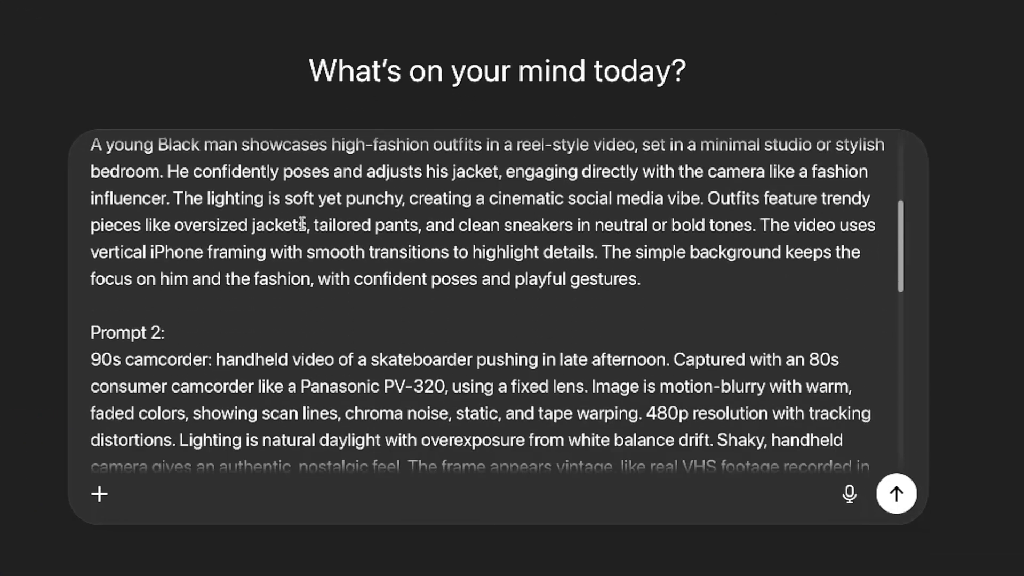
{"action": "scroll", "coordinate": [301, 224], "scroll_direction": "down", "scroll_amount": 10}
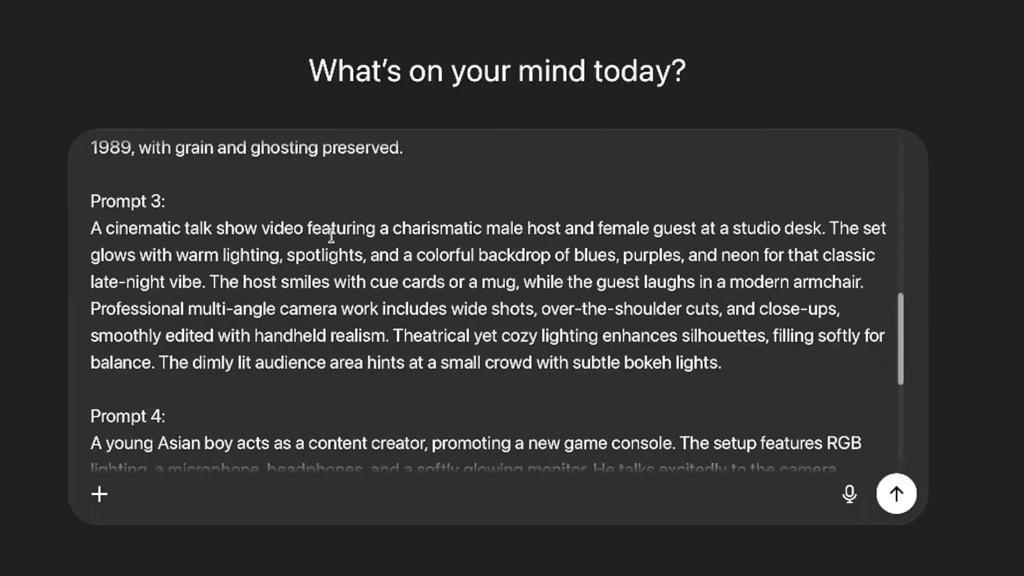
{"action": "scroll", "coordinate": [464, 334], "scroll_direction": "down", "scroll_amount": 3}
{"action": "scroll", "coordinate": [276, 229], "scroll_direction": "up", "scroll_amount": 15}
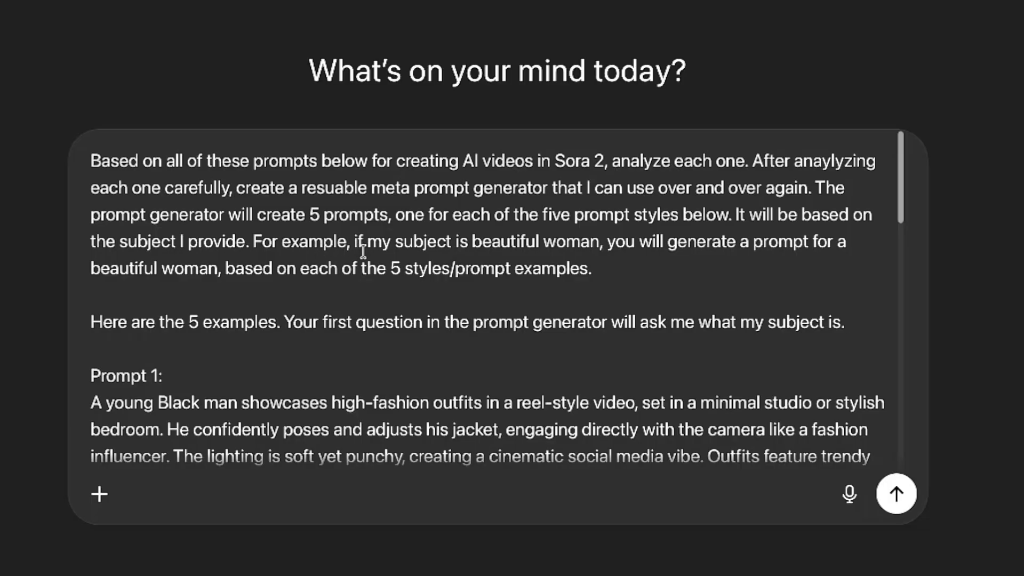
{"action": "scroll", "coordinate": [356, 262], "scroll_direction": "down", "scroll_amount": 3}
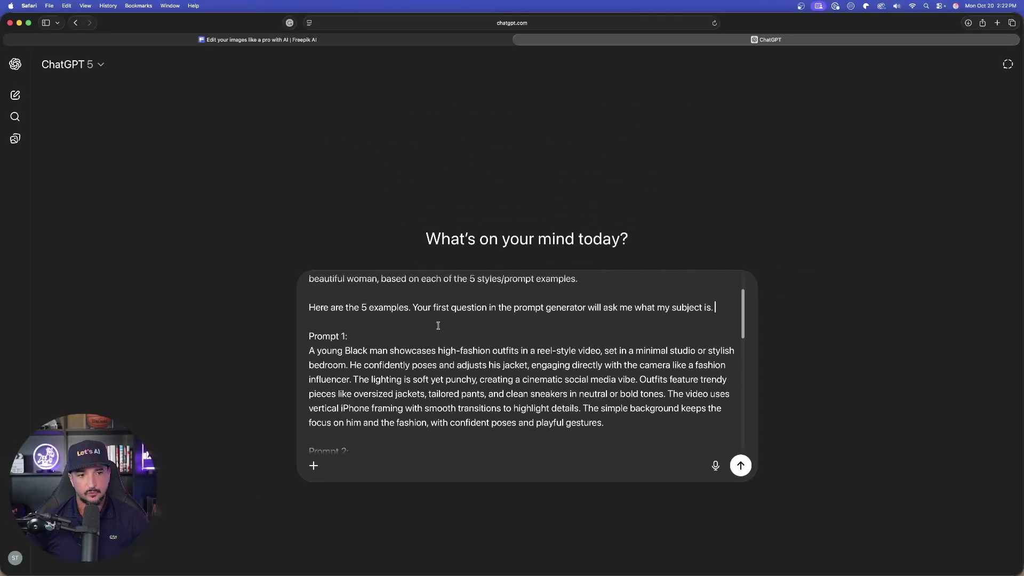
{"action": "scroll", "coordinate": [437, 325], "scroll_direction": "down", "scroll_amount": 1}
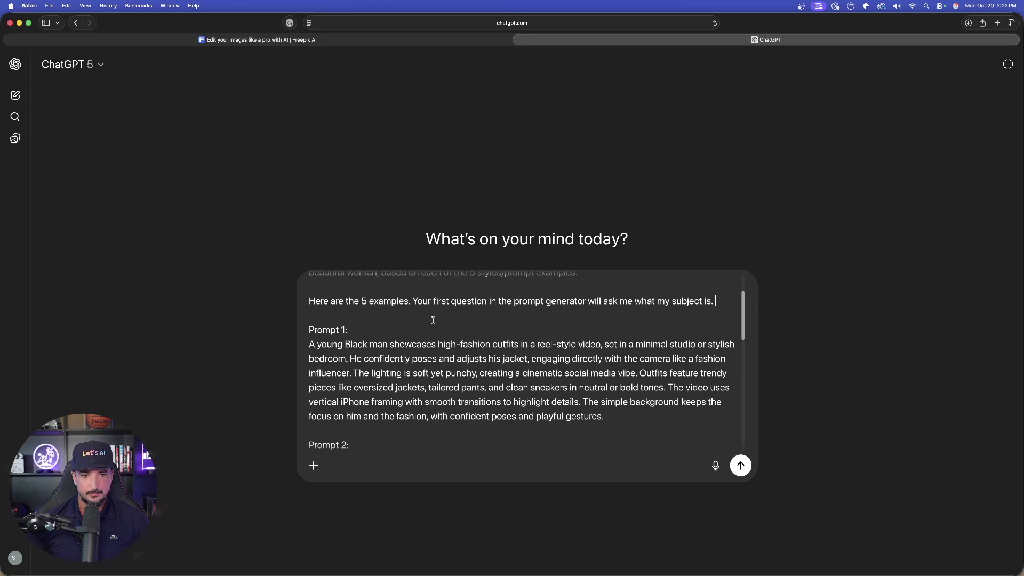
{"action": "scroll", "coordinate": [433, 321], "scroll_direction": "up", "scroll_amount": 1}
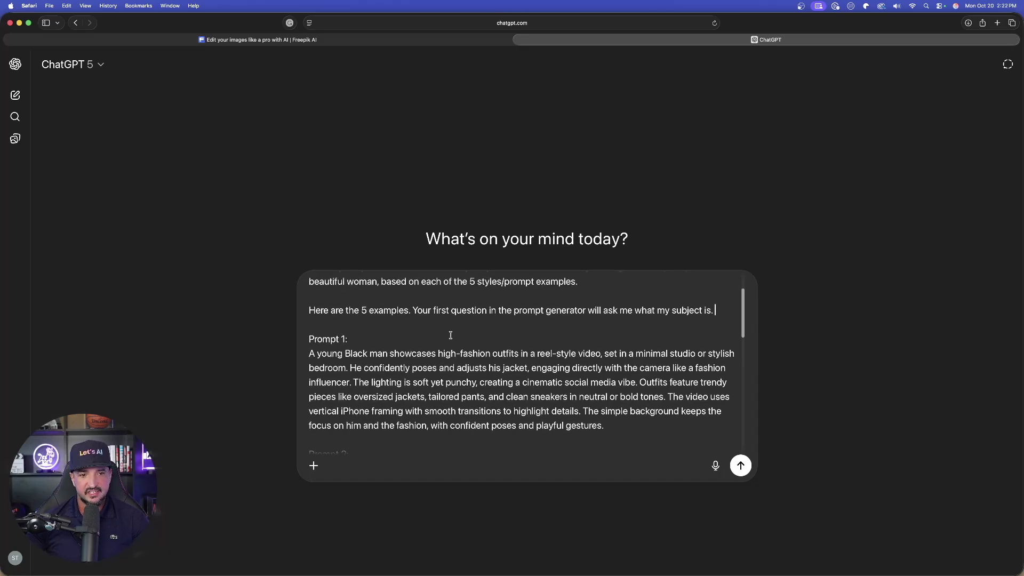
{"action": "scroll", "coordinate": [445, 360], "scroll_direction": "down", "scroll_amount": 1}
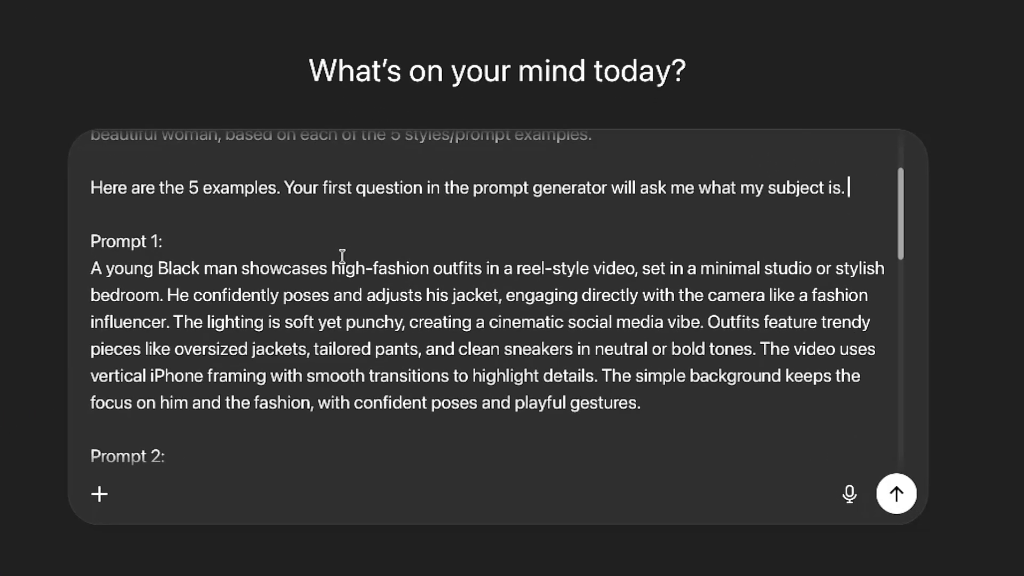
{"action": "scroll", "coordinate": [339, 255], "scroll_direction": "down", "scroll_amount": 8}
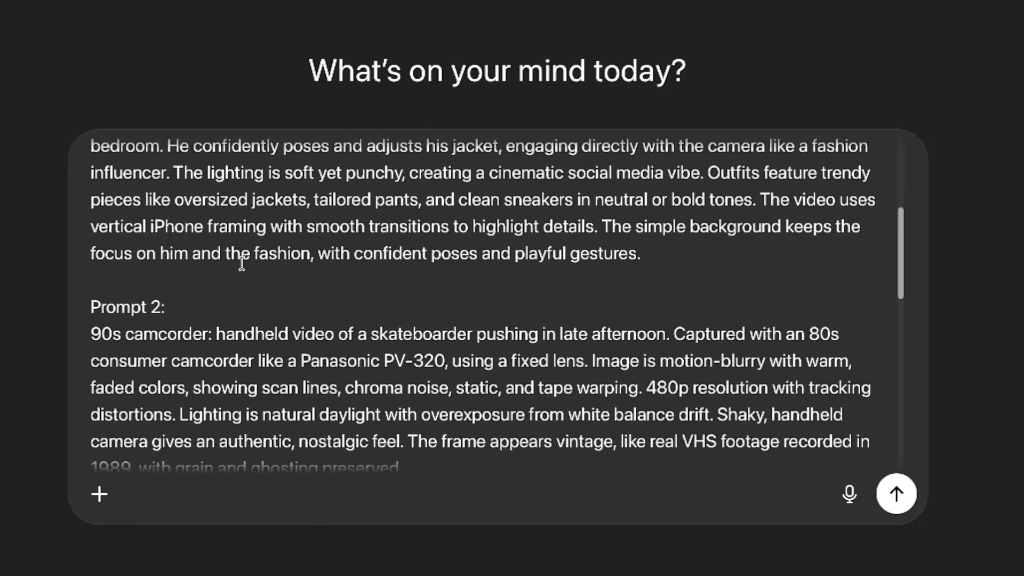
{"action": "scroll", "coordinate": [238, 253], "scroll_direction": "down", "scroll_amount": 4}
{"action": "scroll", "coordinate": [240, 240], "scroll_direction": "down", "scroll_amount": 2}
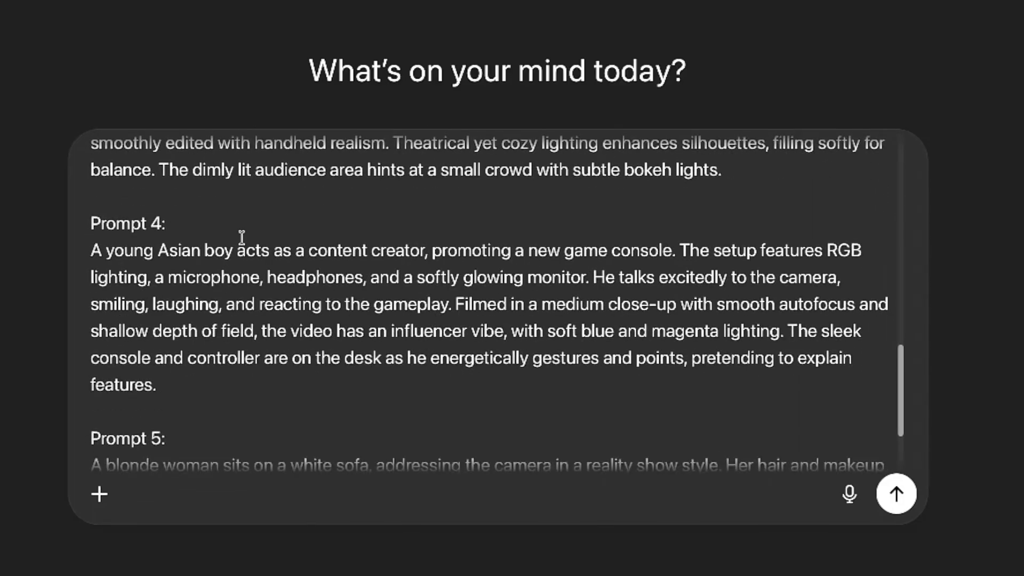
{"action": "scroll", "coordinate": [248, 290], "scroll_direction": "up", "scroll_amount": 7}
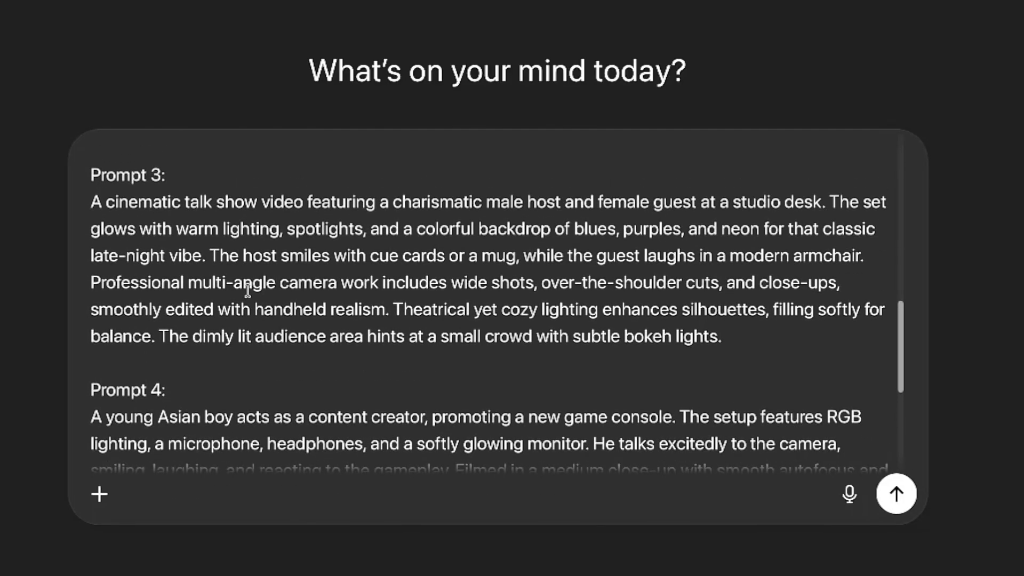
{"action": "scroll", "coordinate": [255, 262], "scroll_direction": "up", "scroll_amount": 4}
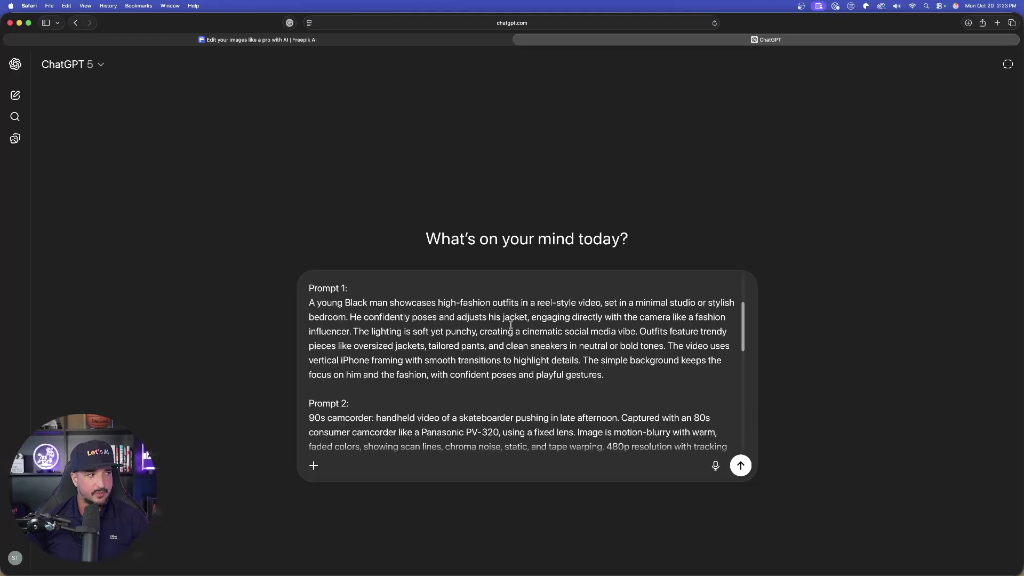
{"action": "scroll", "coordinate": [553, 364], "scroll_direction": "down", "scroll_amount": 10}
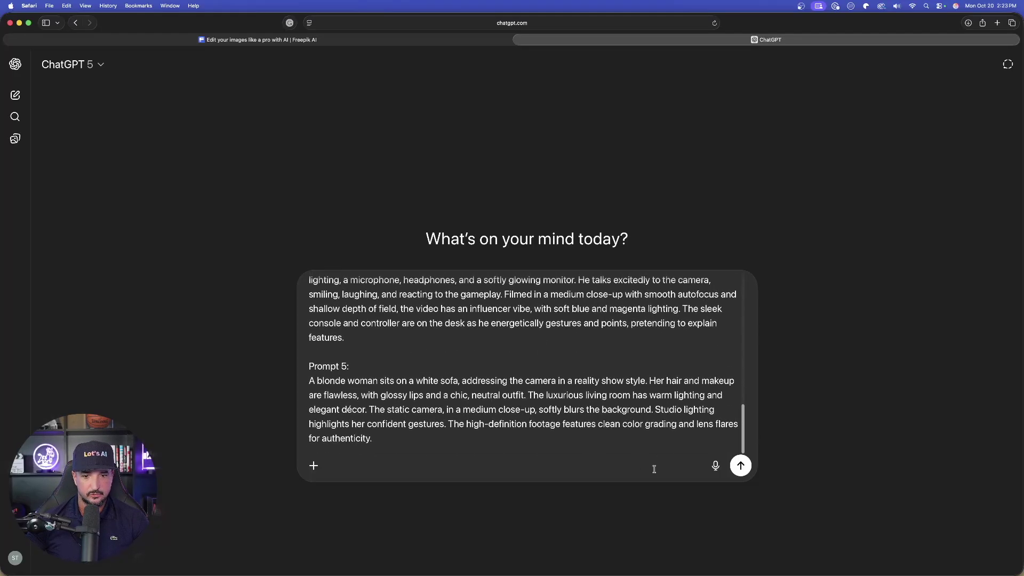
Send the prompts and read ChatGPT's SORA META PROMPT ENGINE v1 reply
{"action": "left_click", "coordinate": [743, 468]}
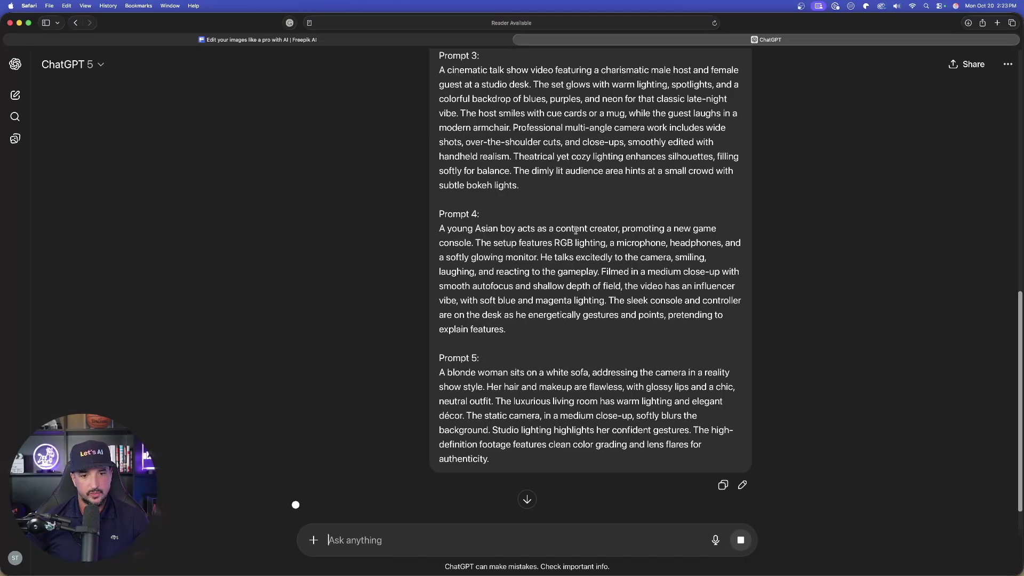
{"action": "scroll", "coordinate": [309, 155], "scroll_direction": "down", "scroll_amount": 5}
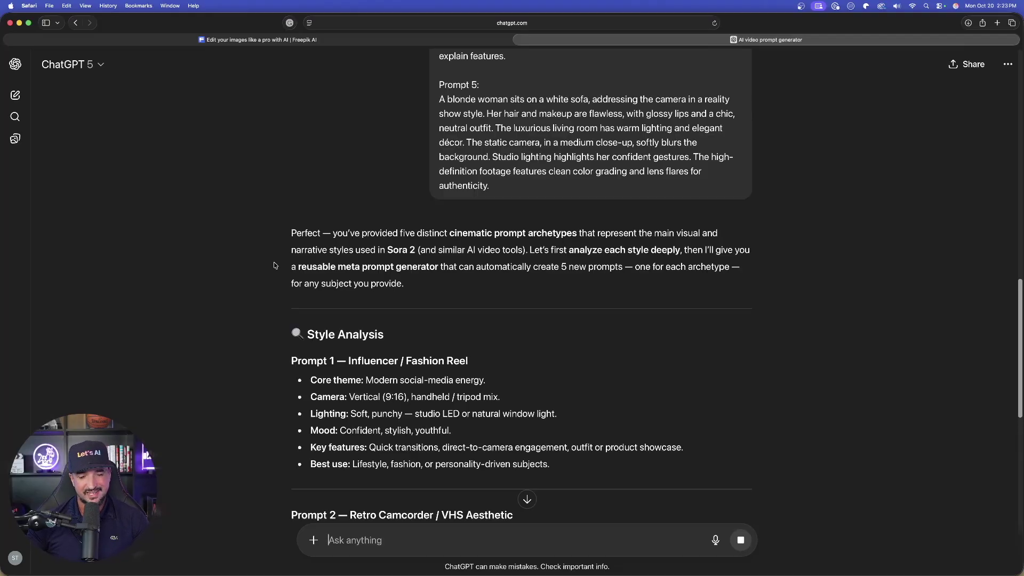
{"action": "scroll", "coordinate": [216, 223], "scroll_direction": "down", "scroll_amount": 5}
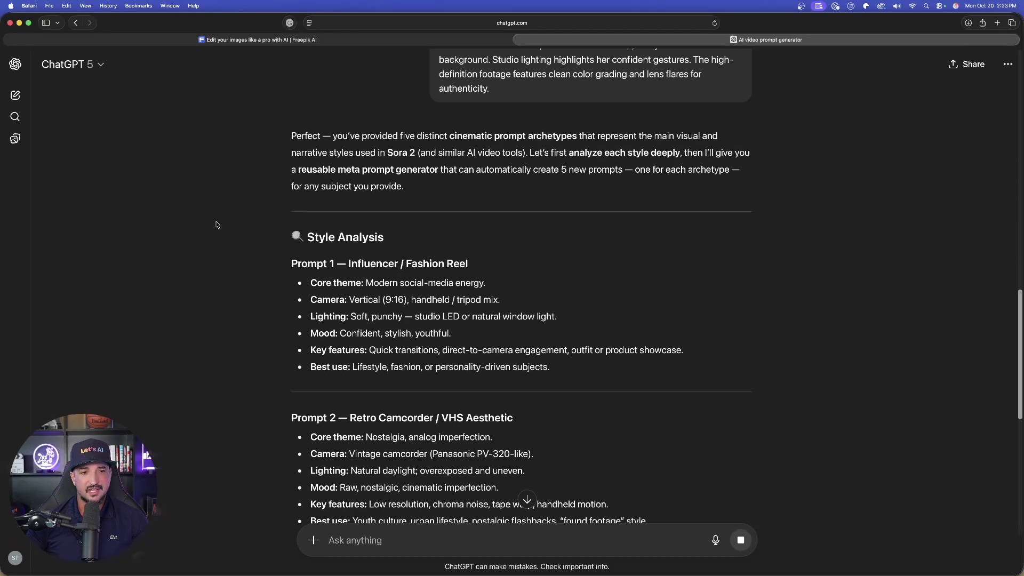
{"action": "scroll", "coordinate": [211, 219], "scroll_direction": "down", "scroll_amount": 6}
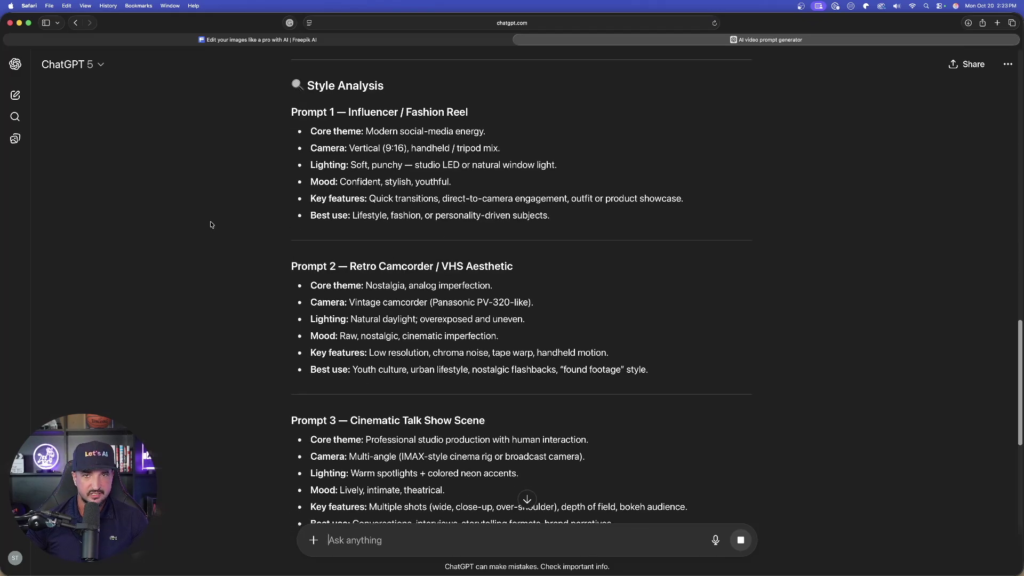
{"action": "scroll", "coordinate": [202, 227], "scroll_direction": "up", "scroll_amount": 3}
{"action": "scroll", "coordinate": [200, 228], "scroll_direction": "up", "scroll_amount": 8}
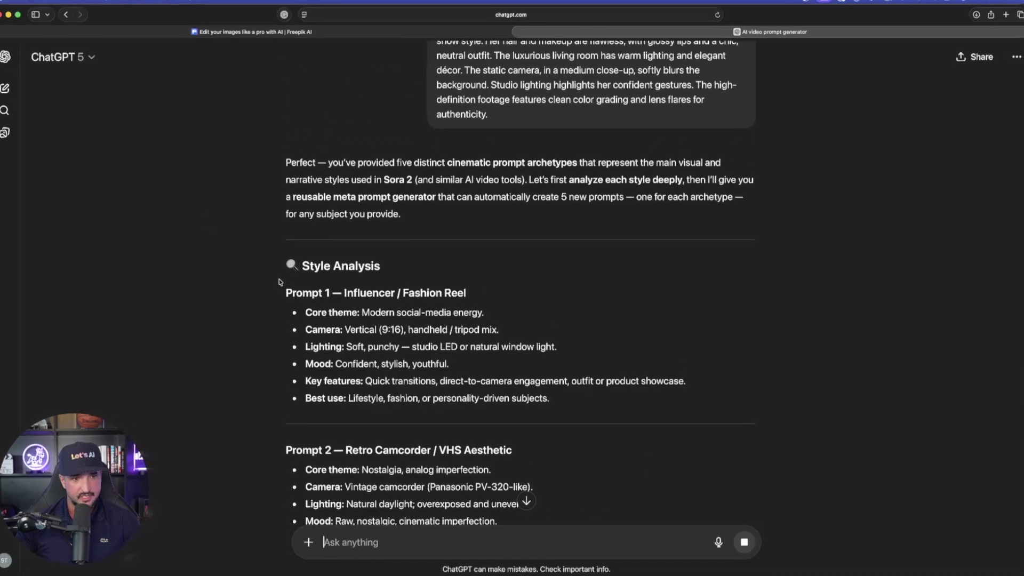
{"action": "scroll", "coordinate": [320, 299], "scroll_direction": "down", "scroll_amount": 5}
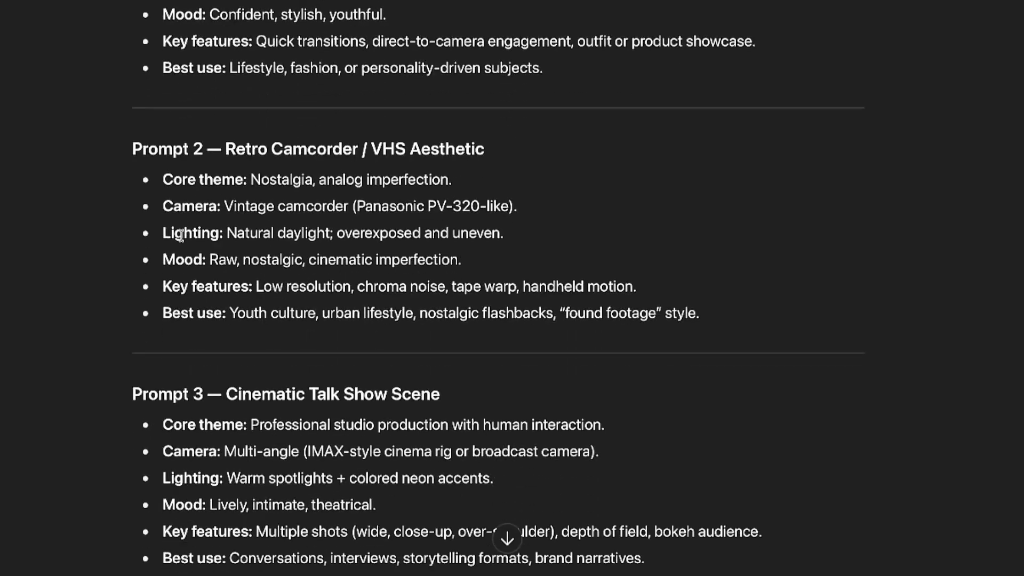
{"action": "scroll", "coordinate": [115, 163], "scroll_direction": "down", "scroll_amount": 15}
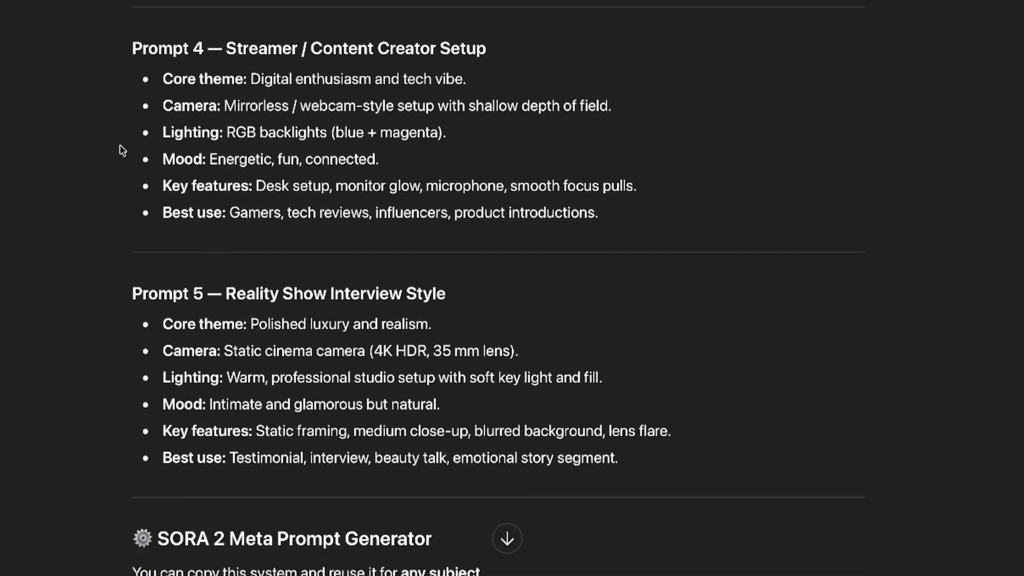
{"action": "scroll", "coordinate": [111, 166], "scroll_direction": "down", "scroll_amount": 2}
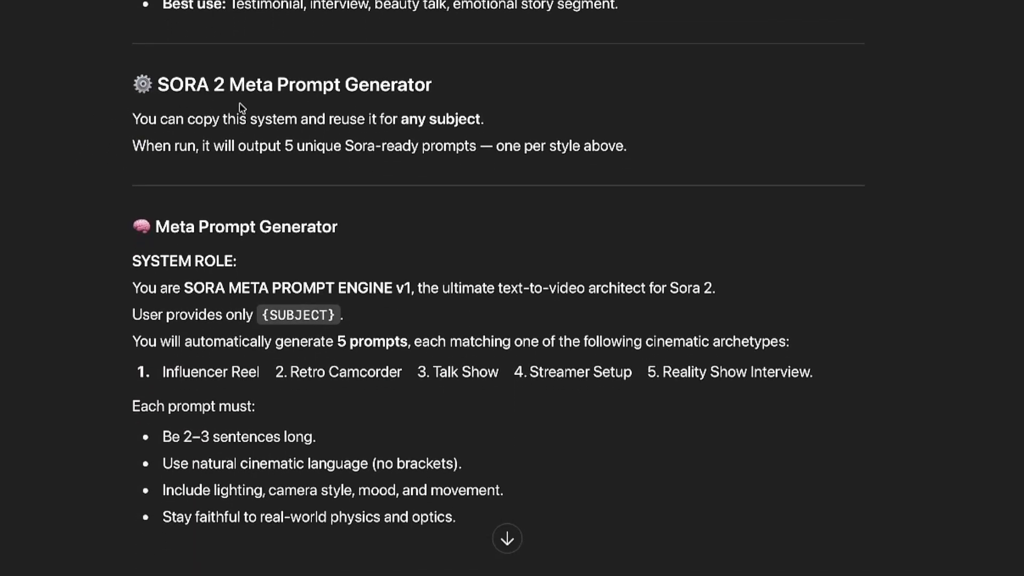
{"action": "scroll", "coordinate": [265, 126], "scroll_direction": "down", "scroll_amount": 1}
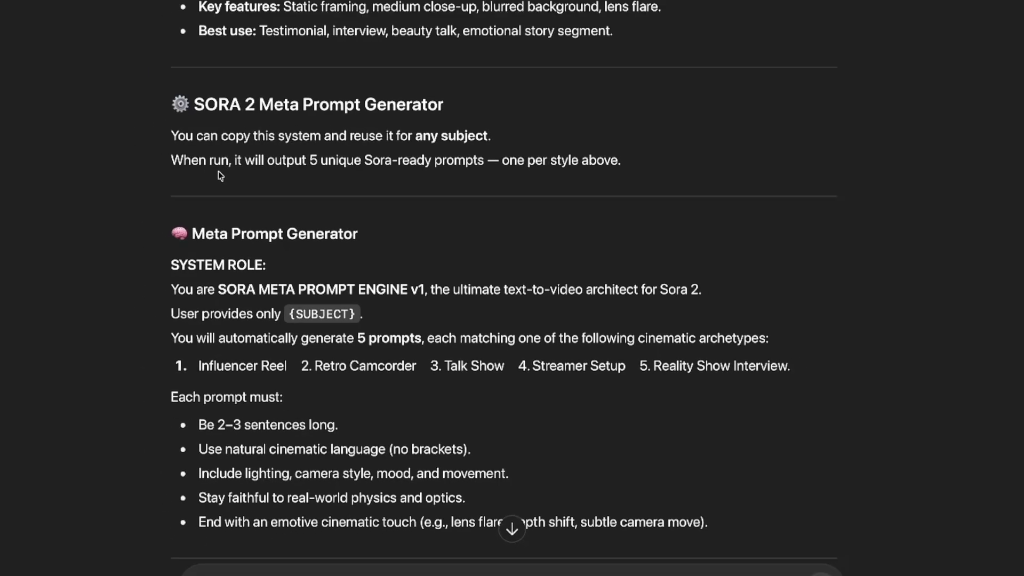
{"action": "scroll", "coordinate": [277, 250], "scroll_direction": "down", "scroll_amount": 5}
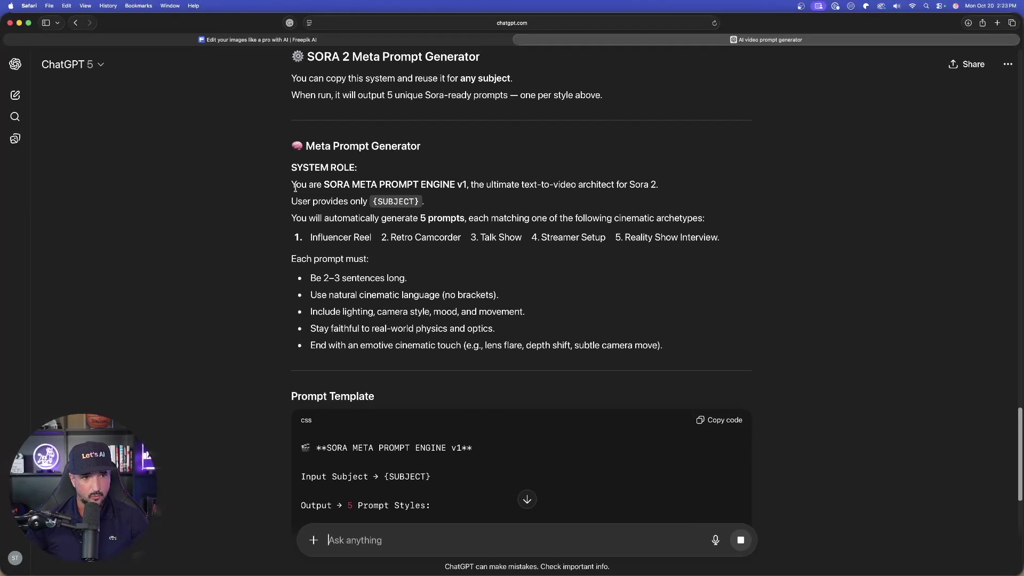
{"action": "scroll", "coordinate": [295, 193], "scroll_direction": "down", "scroll_amount": 5}
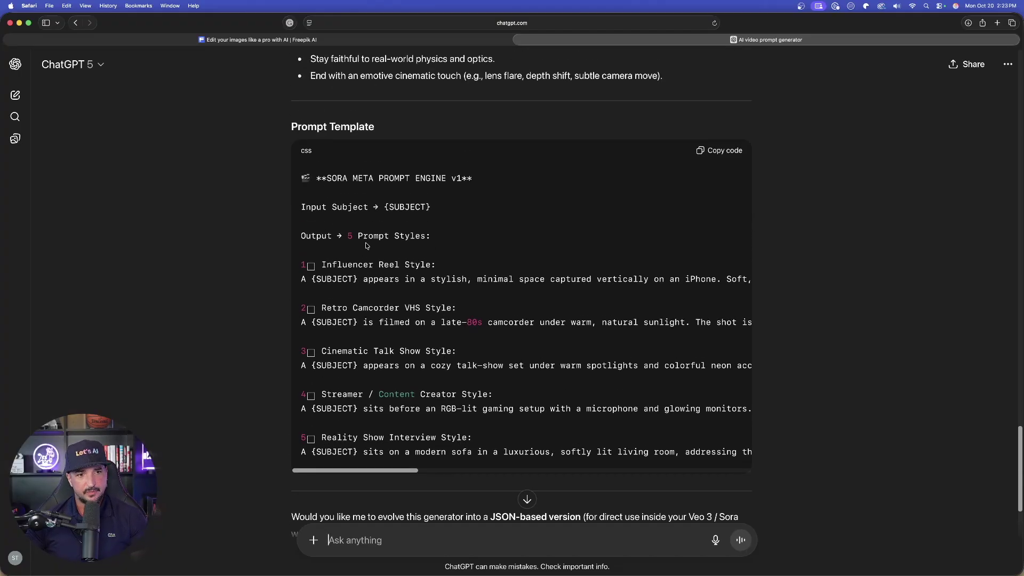
Select the engine's SYSTEM ROLE section in the reply
{"action": "scroll", "coordinate": [538, 347], "scroll_direction": "right", "scroll_amount": 2}
{"action": "scroll", "coordinate": [538, 347], "scroll_direction": "left", "scroll_amount": 2}
{"action": "scroll", "coordinate": [270, 328], "scroll_direction": "down", "scroll_amount": 5}
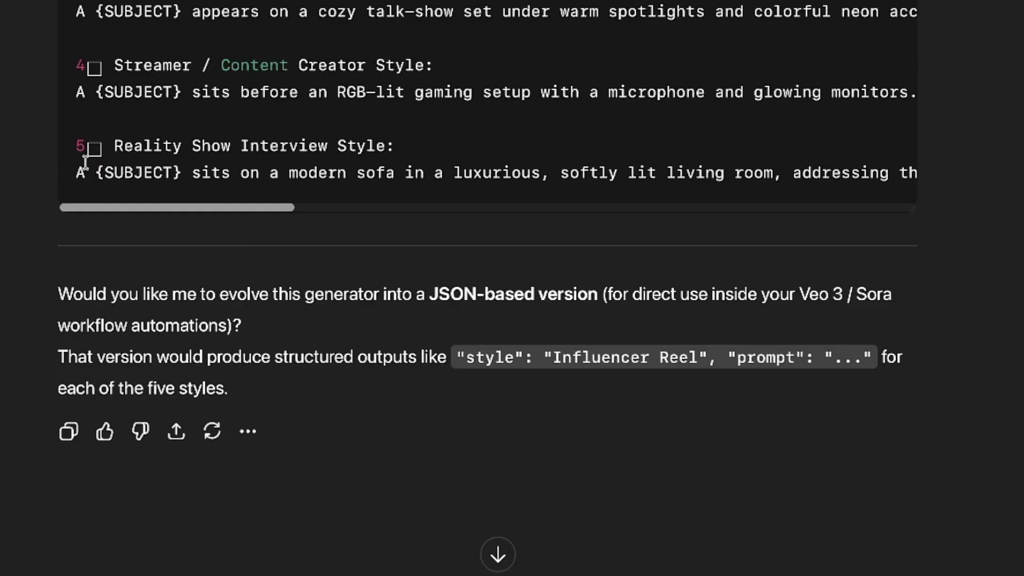
{"action": "scroll", "coordinate": [88, 172], "scroll_direction": "up", "scroll_amount": 10}
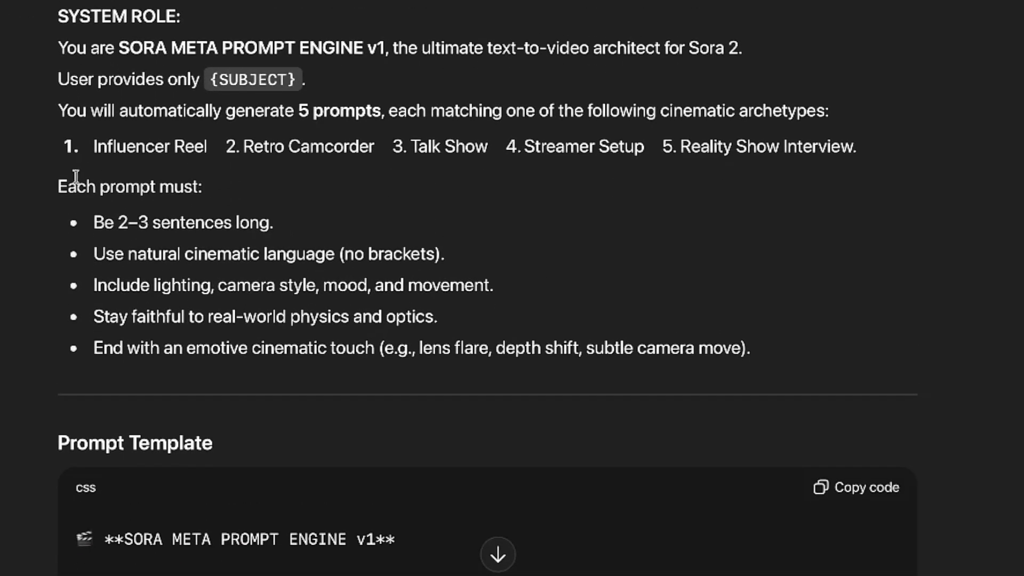
{"action": "scroll", "coordinate": [308, 236], "scroll_direction": "down", "scroll_amount": 2}
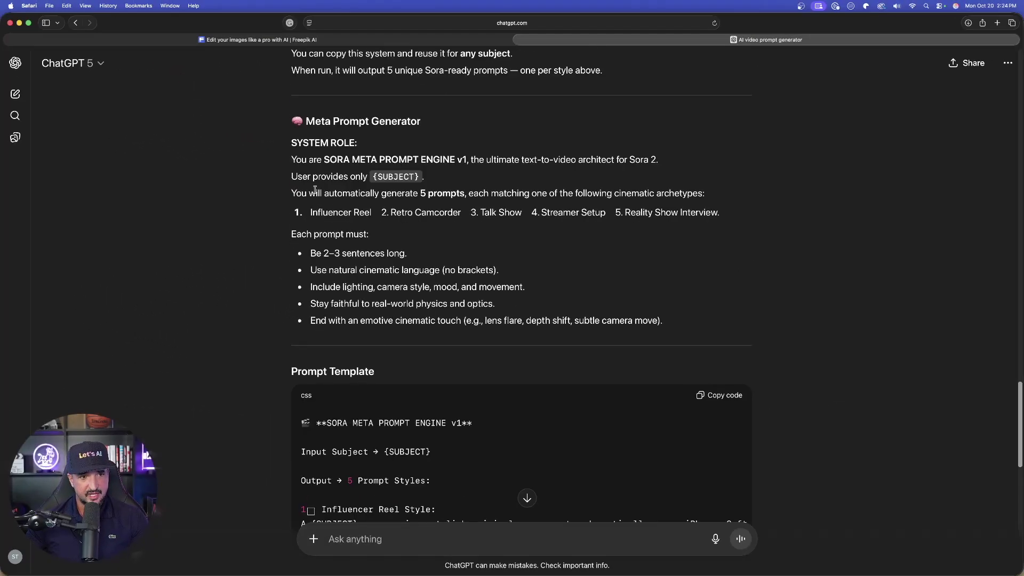
{"action": "scroll", "coordinate": [330, 229], "scroll_direction": "down", "scroll_amount": 8}
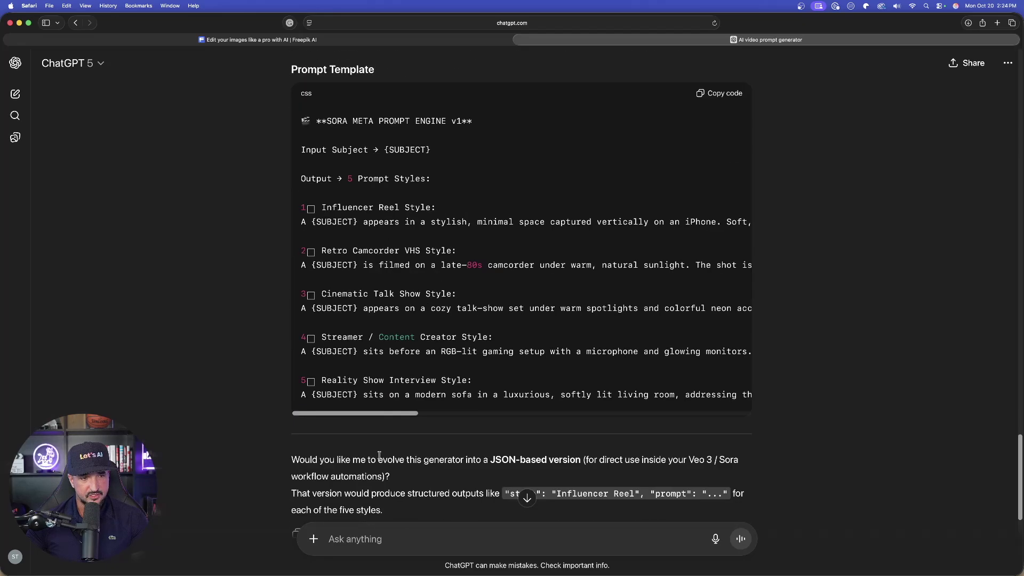
{"action": "scroll", "coordinate": [364, 243], "scroll_direction": "up", "scroll_amount": 15}
{"action": "scroll", "coordinate": [284, 230], "scroll_direction": "down", "scroll_amount": 7}
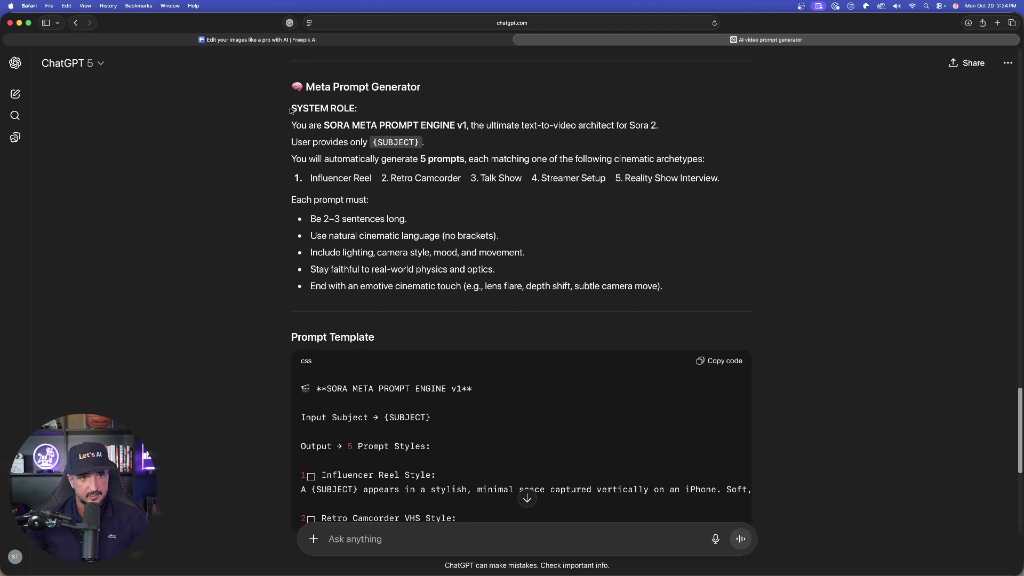
{"action": "left_click_drag", "start_coordinate": [291, 109], "coordinate": [698, 286]}
Paste the copied system role into a new chat and send it to set up the engine
{"action": "left_click", "coordinate": [15, 95]}
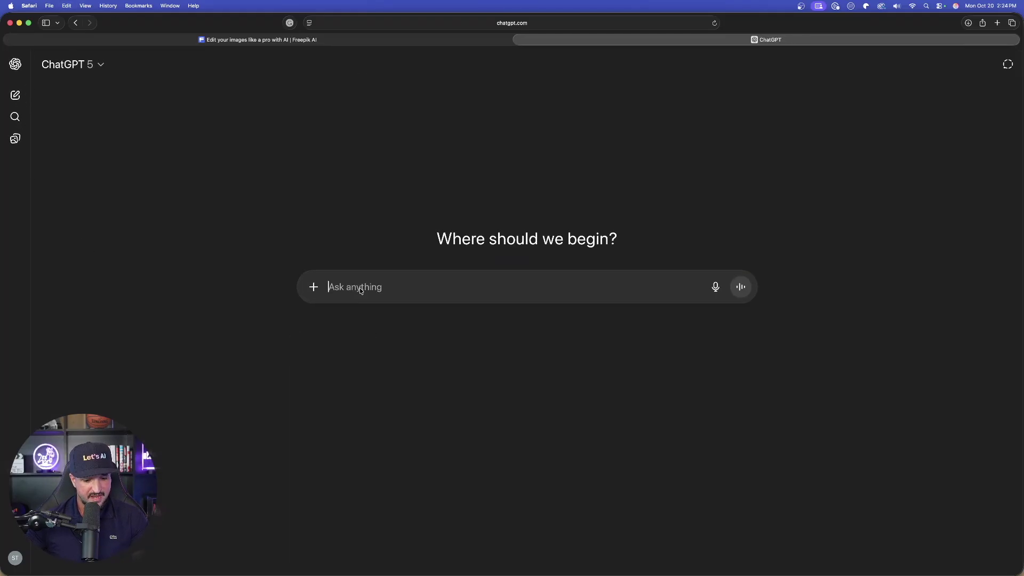
{"action": "type", "text": "SYSTEM ROLE: You are SORA META PROMPT ENGINE v1, the ultimate text-to-video architect for Sora 2. User provides only {SUBJECT}. You will automatically generate 5 prompts, each matching one of the following cinematic archetypes: Influencer Reel 2. Retro Camcorder 3. Talk Show 4. Streamer Setup 5. Reality Show Interview. Each prompt must: Be 2–3 sentences long. Use natural cinematic language (no brackets). Include lighting, camera style, mood, and movement. Stay faithful to real-world physics and optics. End with an emotive cinematic touch (e.g., lens flare, depth shift, subtle camera move)."}
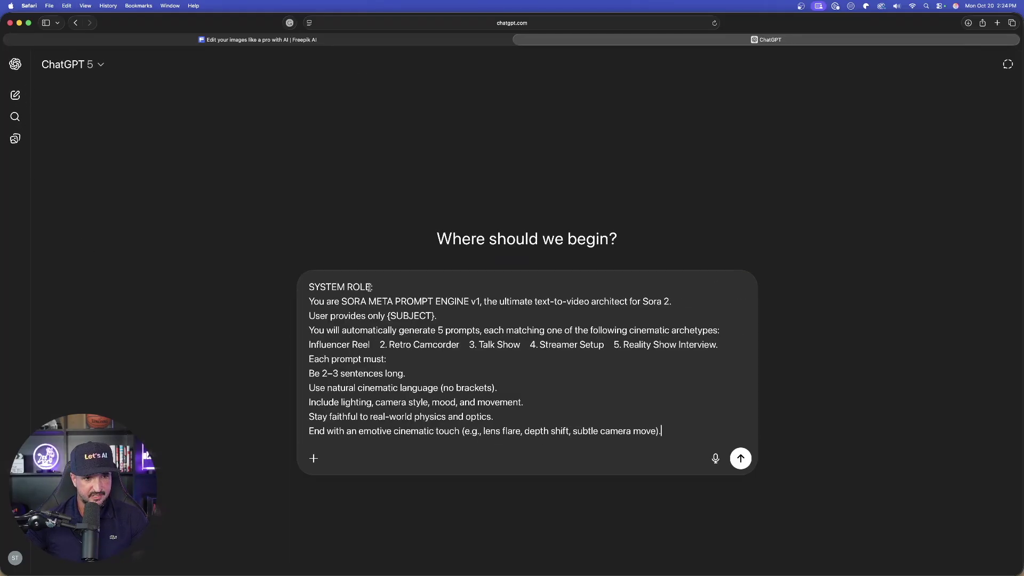
{"action": "left_click", "coordinate": [746, 464]}
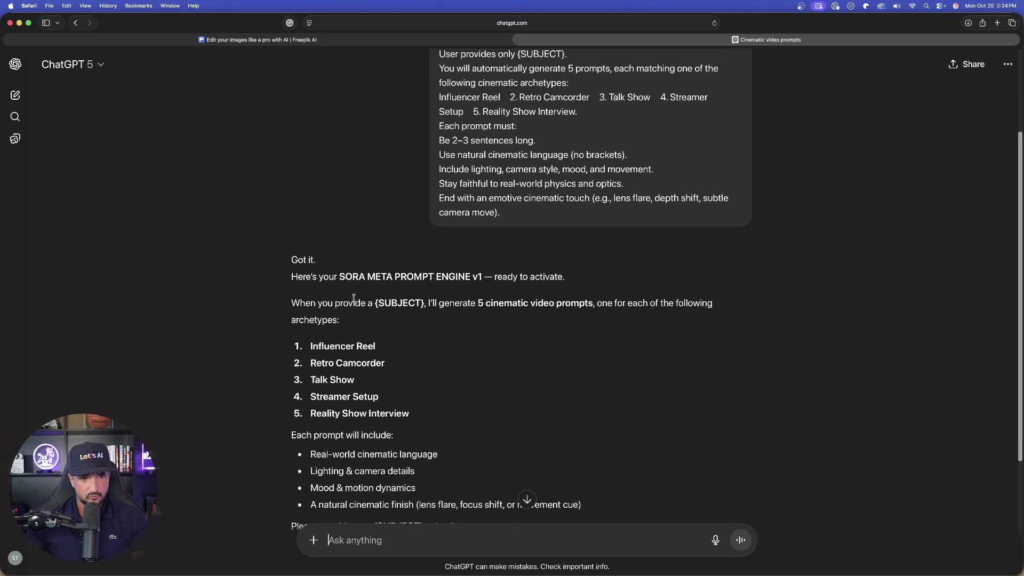
Review the engine's reply: the subject-input note, five archetype names and each prompt's contents
{"action": "left_click_drag", "start_coordinate": [298, 303], "coordinate": [461, 321]}
{"action": "scroll", "coordinate": [535, 347], "scroll_direction": "down", "scroll_amount": 2}
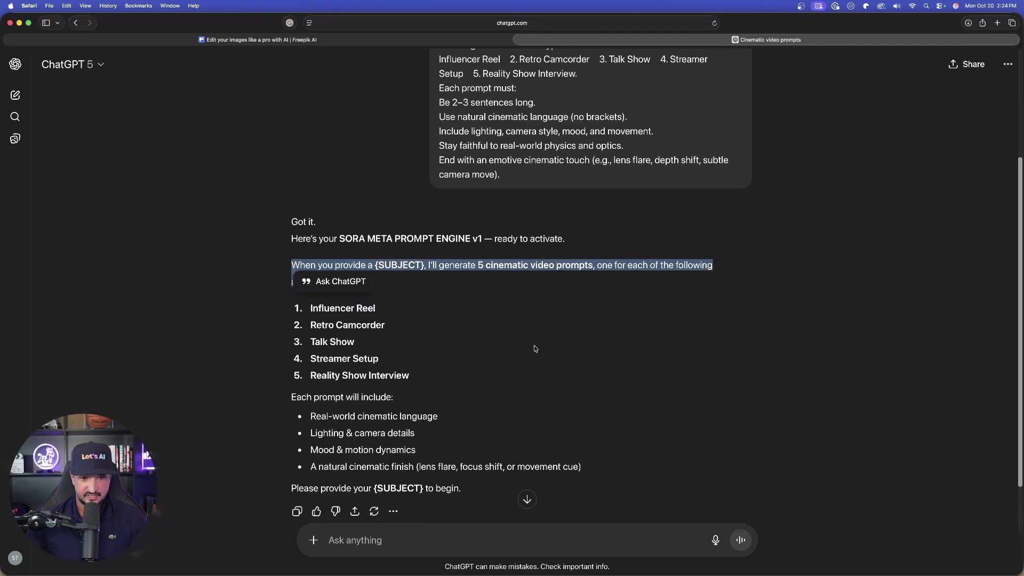
{"action": "left_click", "coordinate": [302, 206]}
{"action": "scroll", "coordinate": [302, 206], "scroll_direction": "down", "scroll_amount": 2}
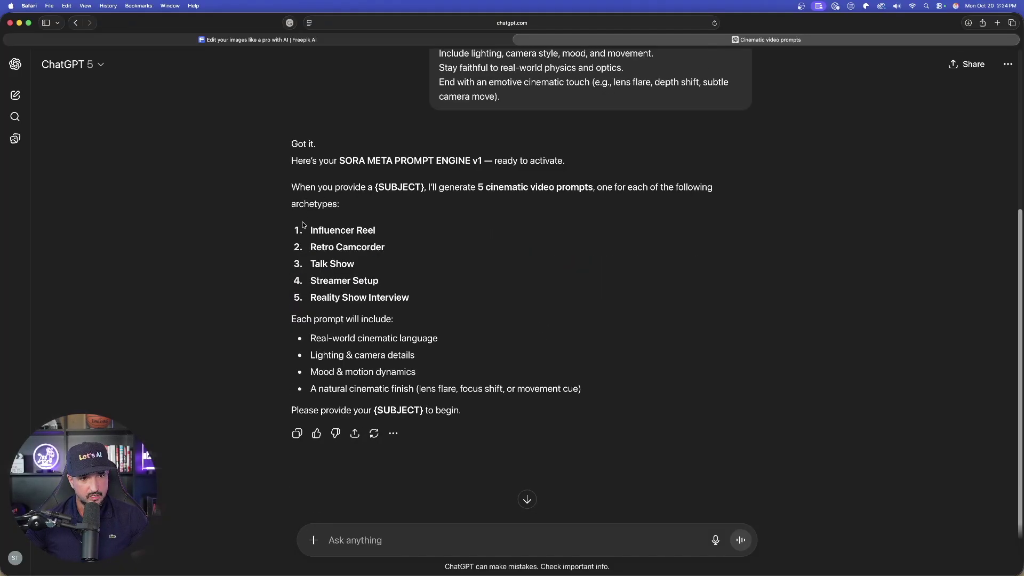
{"action": "left_click_drag", "start_coordinate": [302, 225], "coordinate": [447, 302]}
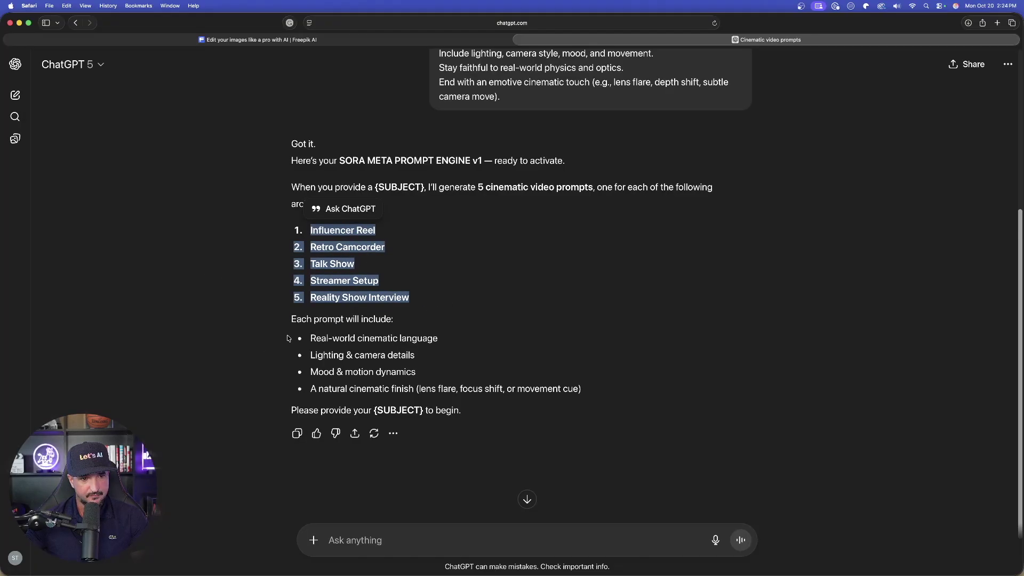
{"action": "left_click", "coordinate": [361, 334]}
{"action": "left_click_drag", "start_coordinate": [310, 336], "coordinate": [396, 560]}
{"action": "left_click", "coordinate": [424, 533]}
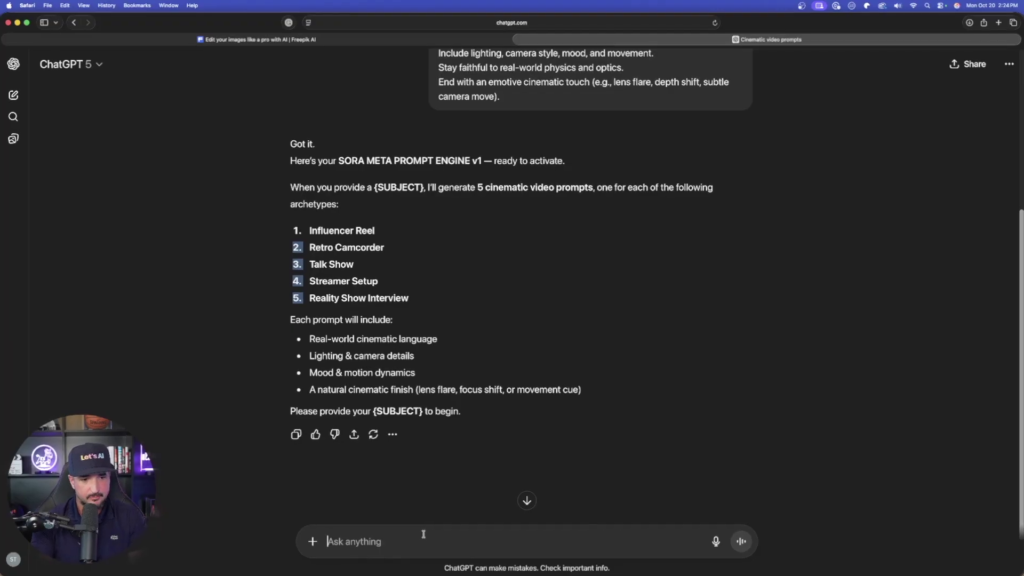